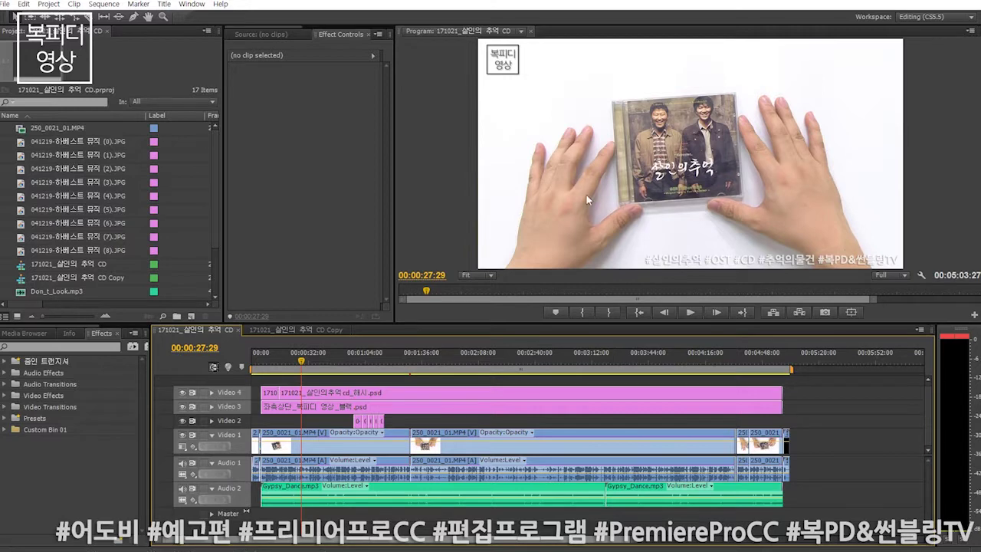
- Scrub through the edited CD sequence in the older Premiere Pro project and the 00[테스트] sequence in Premiere Pro CC
{"action": "left_click_drag", "start_coordinate": [349, 354], "coordinate": [637, 387]}
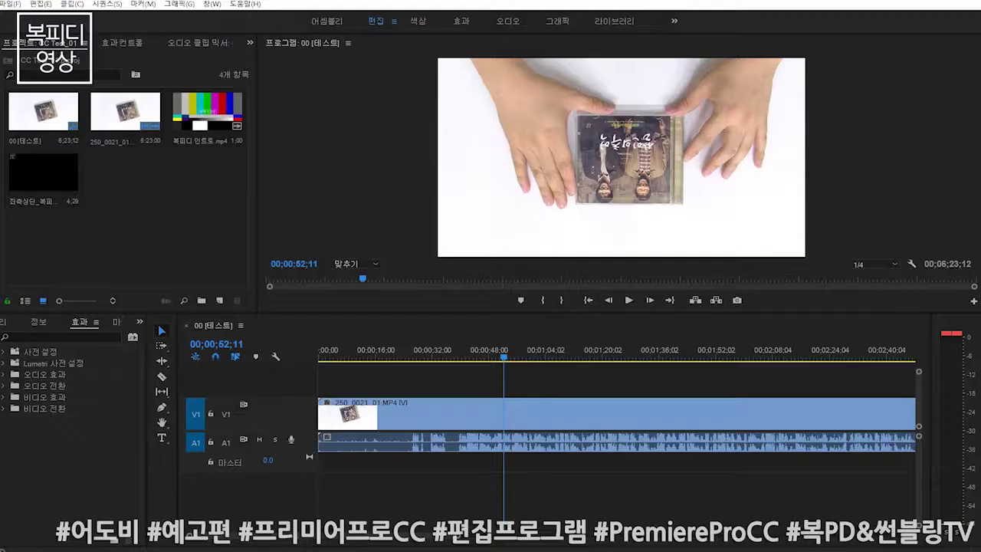
{"action": "left_click_drag", "start_coordinate": [626, 355], "coordinate": [711, 379]}
{"action": "scroll", "coordinate": [711, 380], "scroll_direction": "down", "scroll_amount": 3}
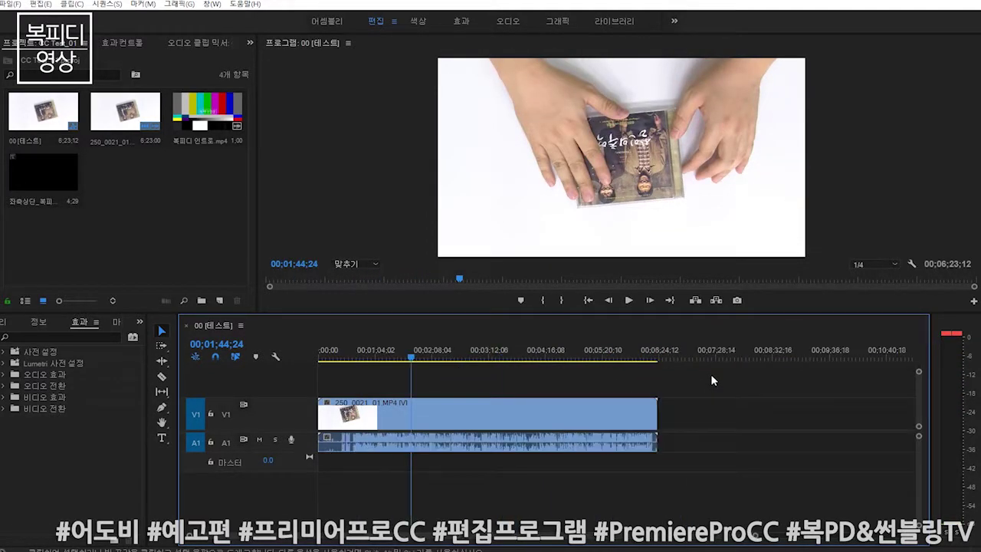
{"action": "scroll", "coordinate": [712, 380], "scroll_direction": "up", "scroll_amount": 3}
{"action": "left_click", "coordinate": [712, 381]}
{"action": "scroll", "coordinate": [712, 409], "scroll_direction": "down", "scroll_amount": 1}
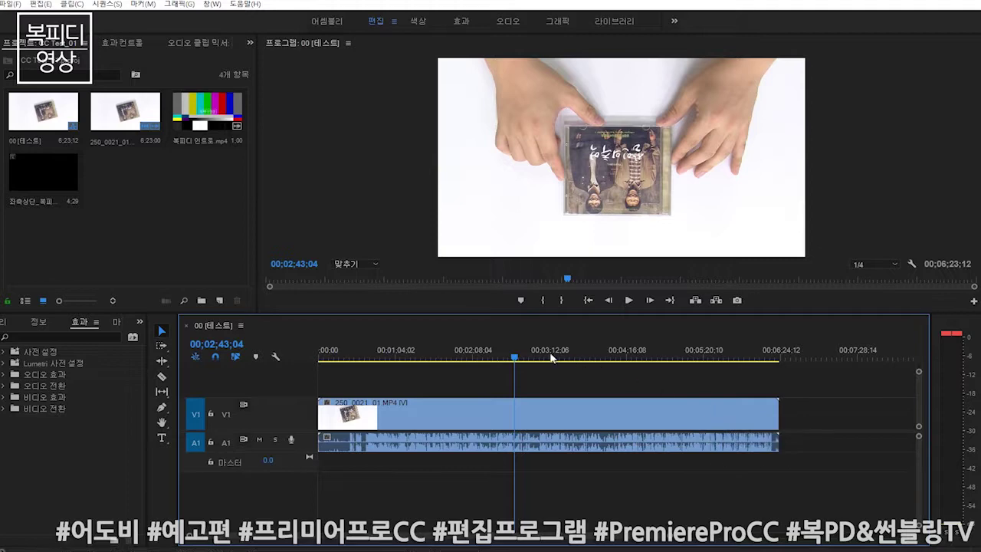
{"action": "left_click_drag", "start_coordinate": [514, 355], "coordinate": [595, 355]}
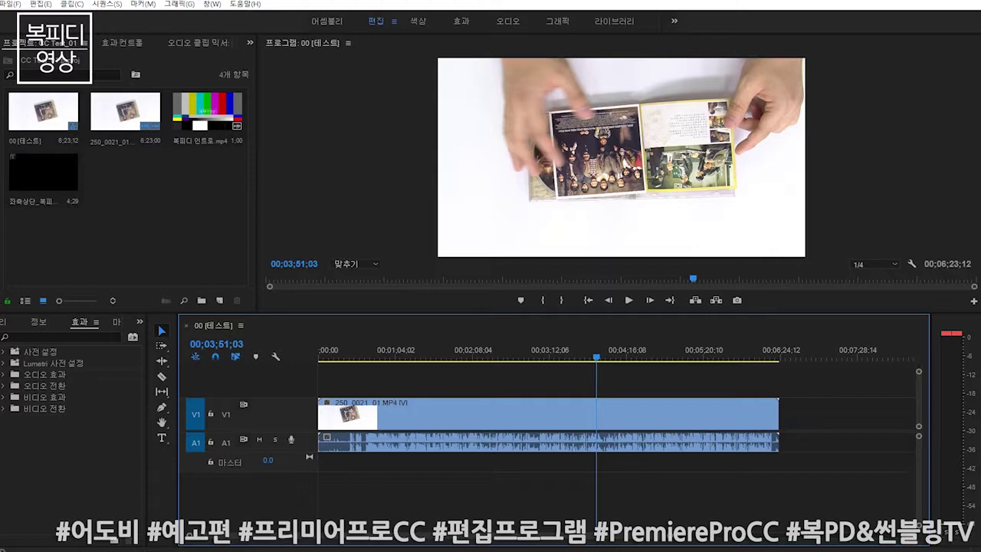
- Cut the 250_0021_01.MP4 clip with the Razor tool at 00;01;16;02 and shortly before 00;03;12;06
{"action": "left_click_drag", "start_coordinate": [567, 358], "coordinate": [410, 358]}
{"action": "left_click", "coordinate": [161, 377]}
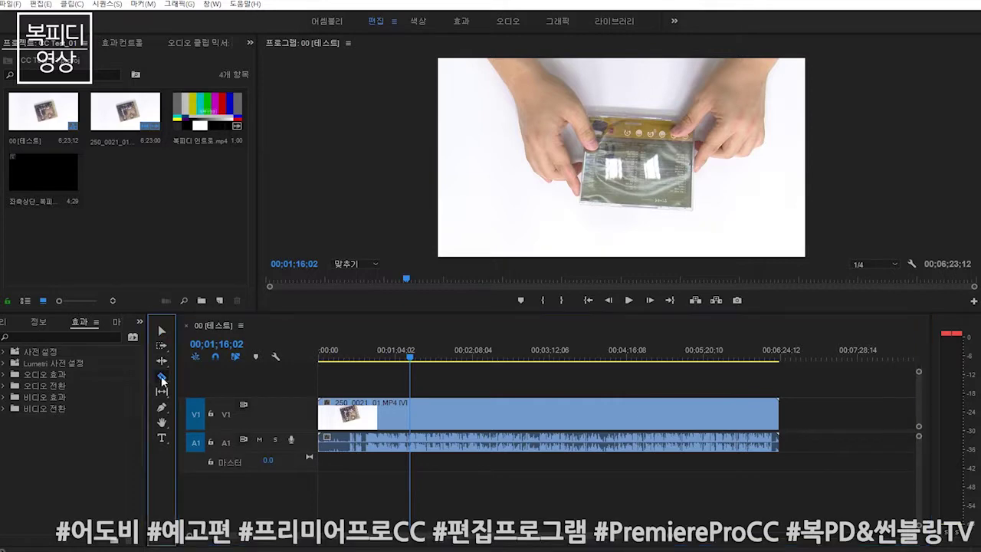
{"action": "left_click", "coordinate": [410, 414]}
{"action": "left_click_drag", "start_coordinate": [499, 358], "coordinate": [530, 360]}
{"action": "left_click", "coordinate": [530, 413]}
- Cut the remaining footage at 00;04;45;03, shortly after 00;05;20;10, and at 00;03;29;16
{"action": "left_click", "coordinate": [661, 356]}
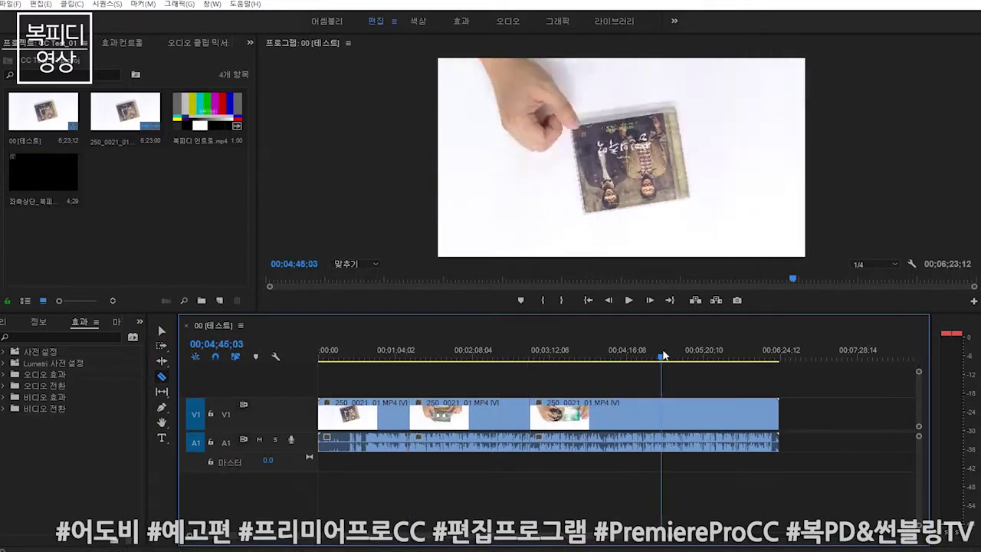
{"action": "left_click", "coordinate": [662, 409]}
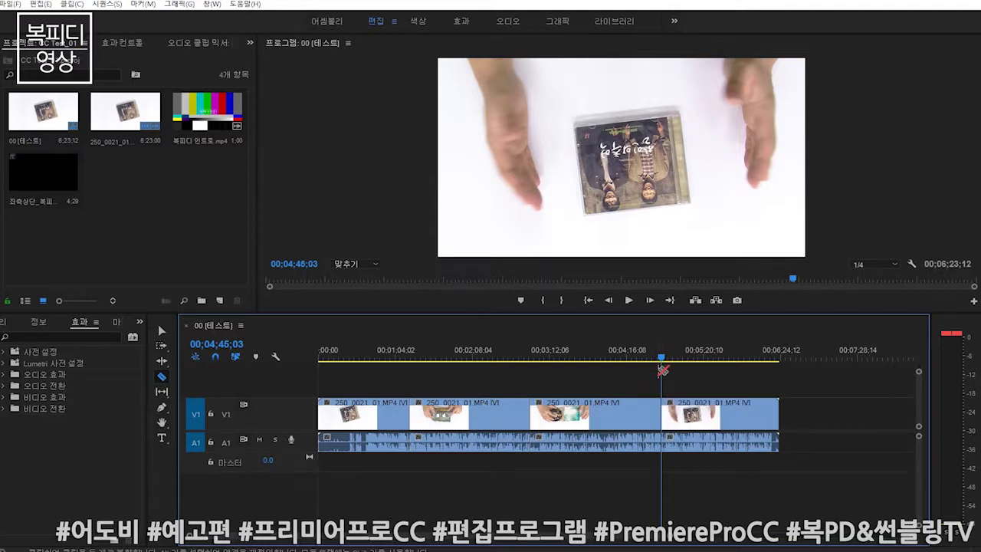
{"action": "left_click", "coordinate": [711, 357]}
{"action": "left_click", "coordinate": [711, 410]}
{"action": "left_click_drag", "start_coordinate": [643, 356], "coordinate": [570, 357]}
{"action": "left_click", "coordinate": [570, 414]}
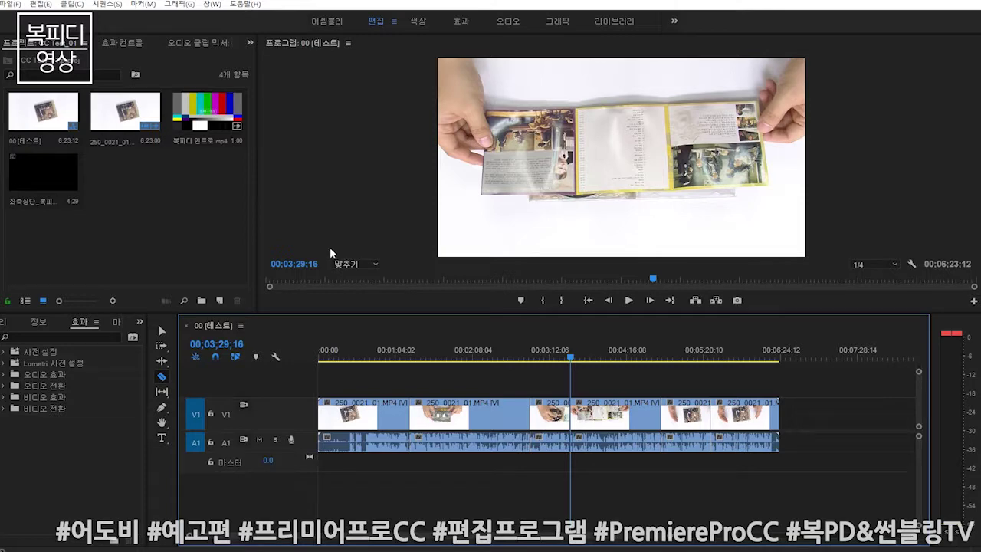
- Start a new sequence and examine the resolutions offered in the ARRI, AVC-Intra, AVCHD and Canon XF MPEG2 preset groups
{"action": "left_click", "coordinate": [10, 4]}
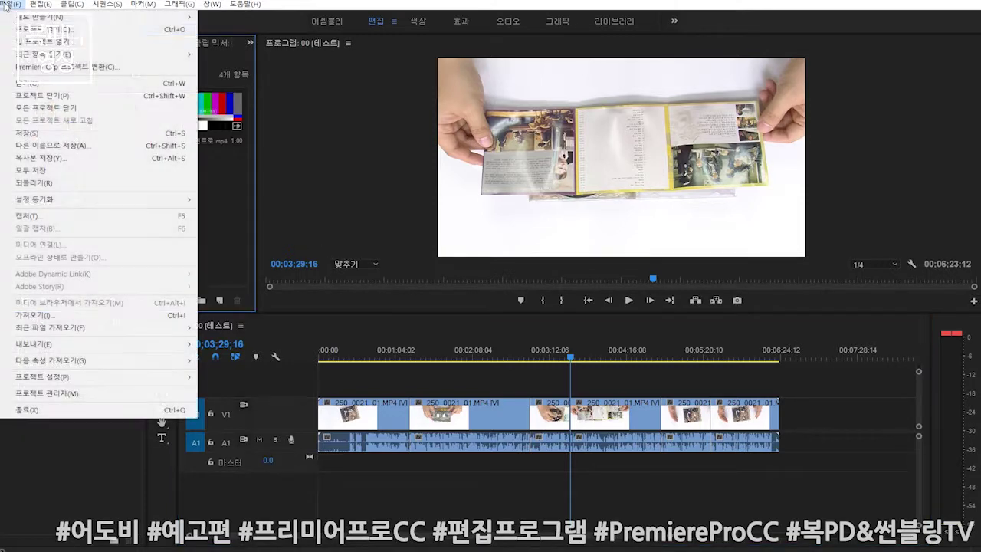
{"action": "mouse_move", "coordinate": [48, 17]}
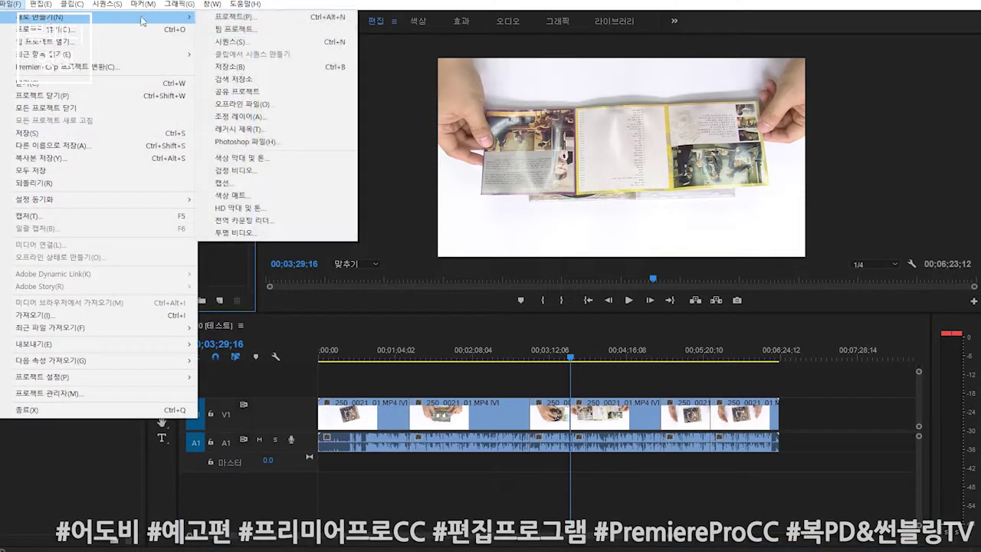
{"action": "left_click", "coordinate": [261, 42]}
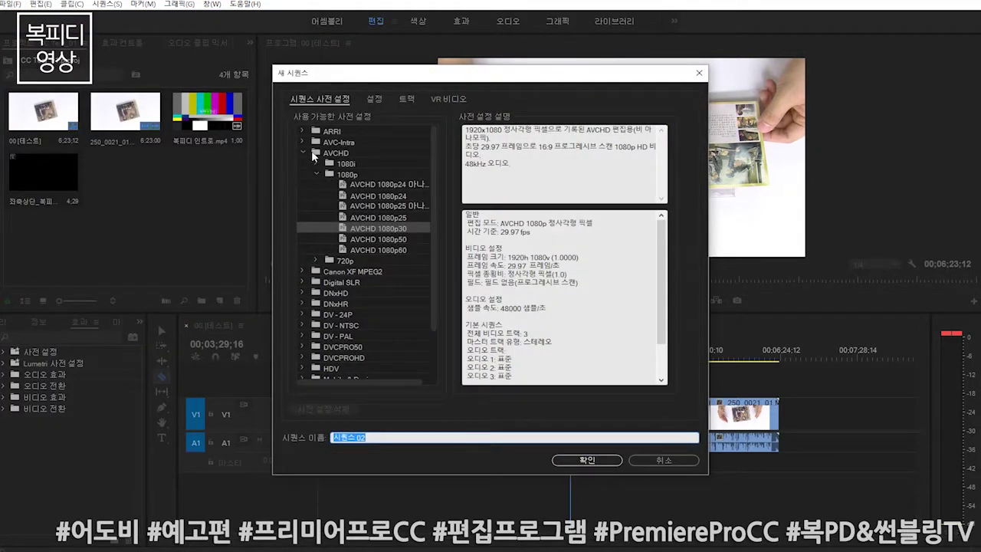
{"action": "left_click", "coordinate": [304, 153]}
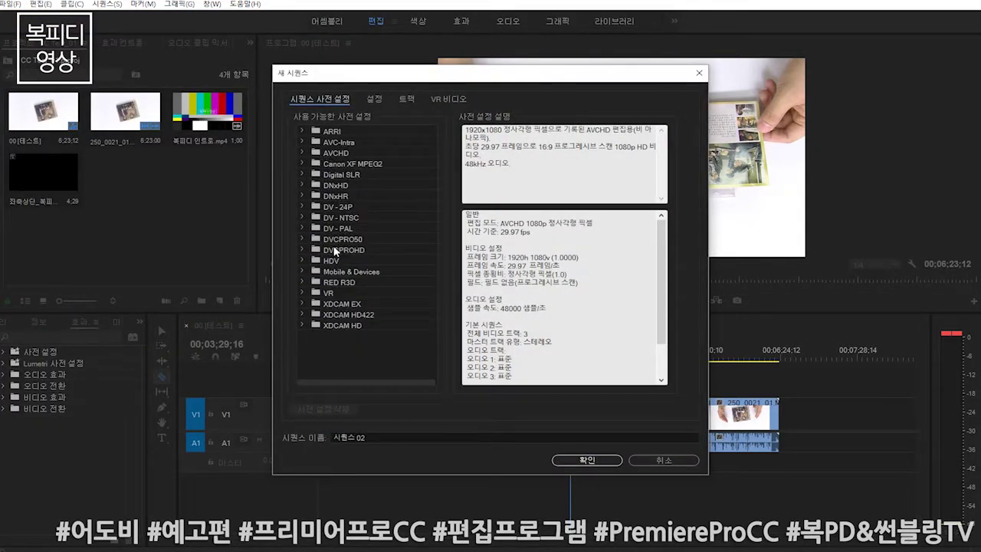
{"action": "left_click", "coordinate": [302, 143]}
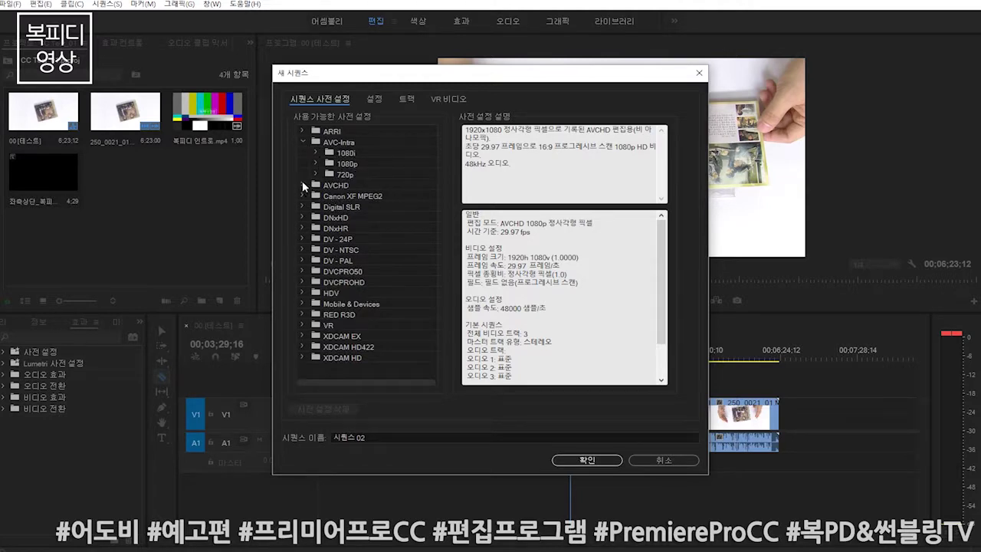
{"action": "left_click", "coordinate": [303, 142]}
{"action": "left_click", "coordinate": [302, 131]}
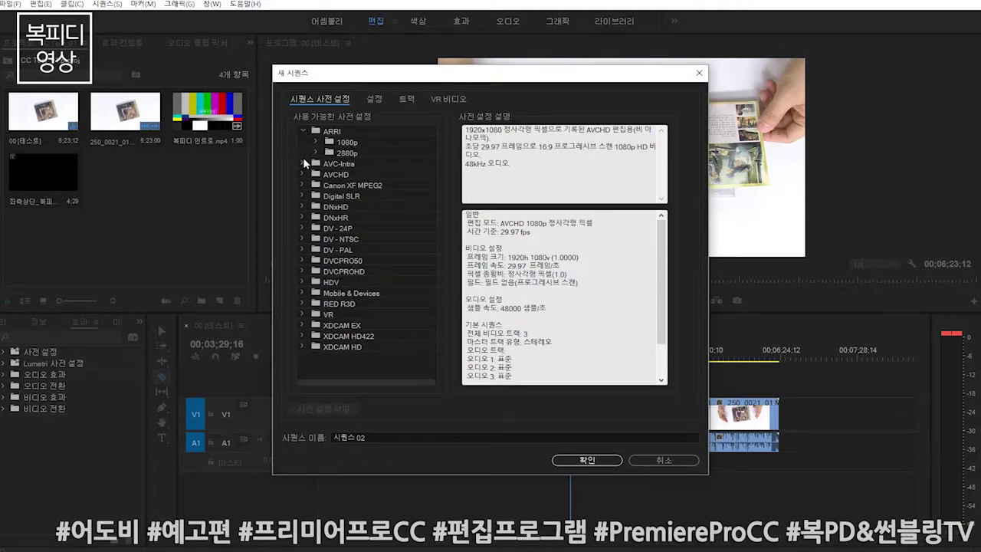
{"action": "left_click", "coordinate": [304, 163]}
{"action": "left_click", "coordinate": [301, 207]}
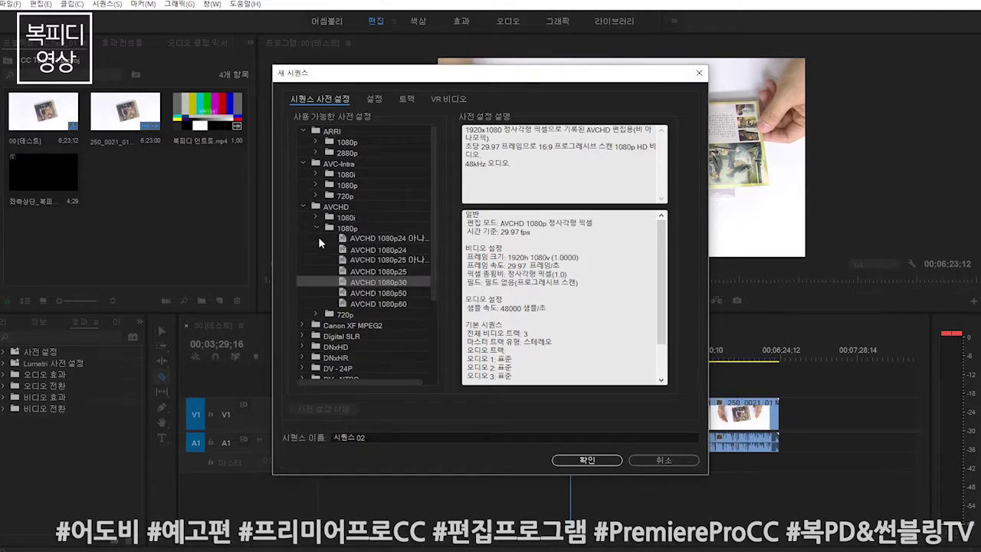
{"action": "left_click", "coordinate": [317, 228]}
{"action": "left_click", "coordinate": [302, 250]}
{"action": "scroll", "coordinate": [332, 275], "scroll_direction": "down", "scroll_amount": 2}
{"action": "scroll", "coordinate": [402, 268], "scroll_direction": "up", "scroll_amount": 2}
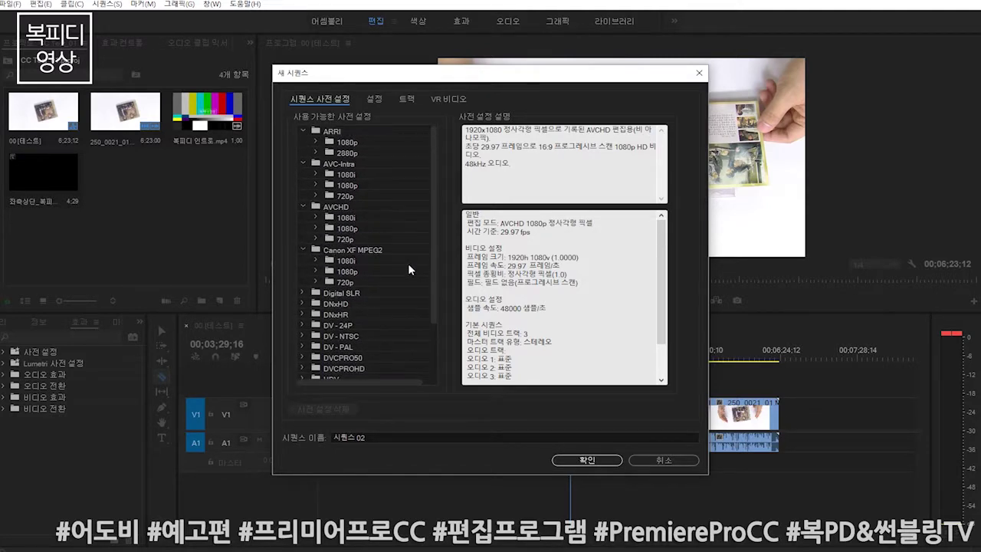
- Collapse the ARRI, AVC-Intra, AVCHD and Canon XF MPEG2 preset groups and recheck the AVCHD formats
{"action": "left_click", "coordinate": [301, 132]}
{"action": "left_click", "coordinate": [301, 141]}
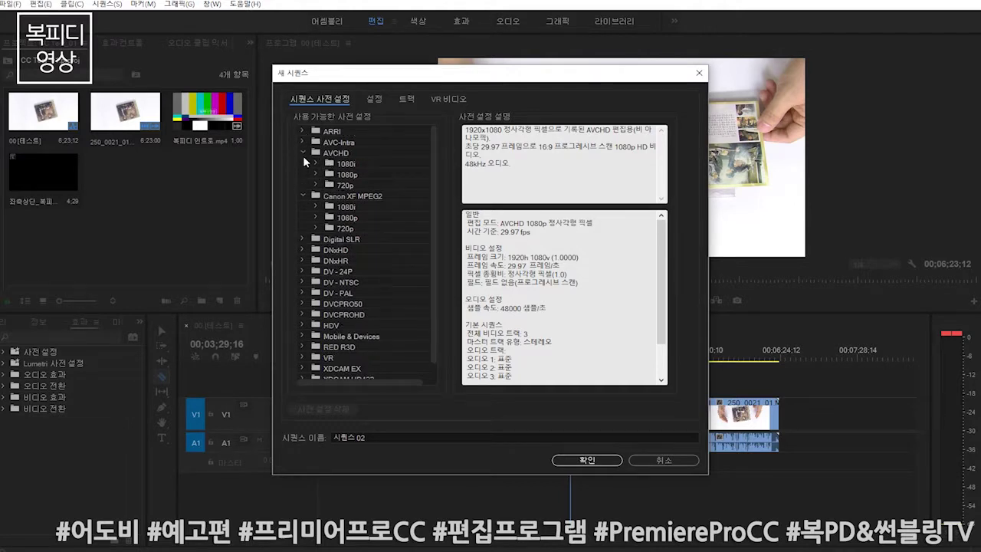
{"action": "left_click", "coordinate": [303, 153]}
{"action": "left_click", "coordinate": [303, 164]}
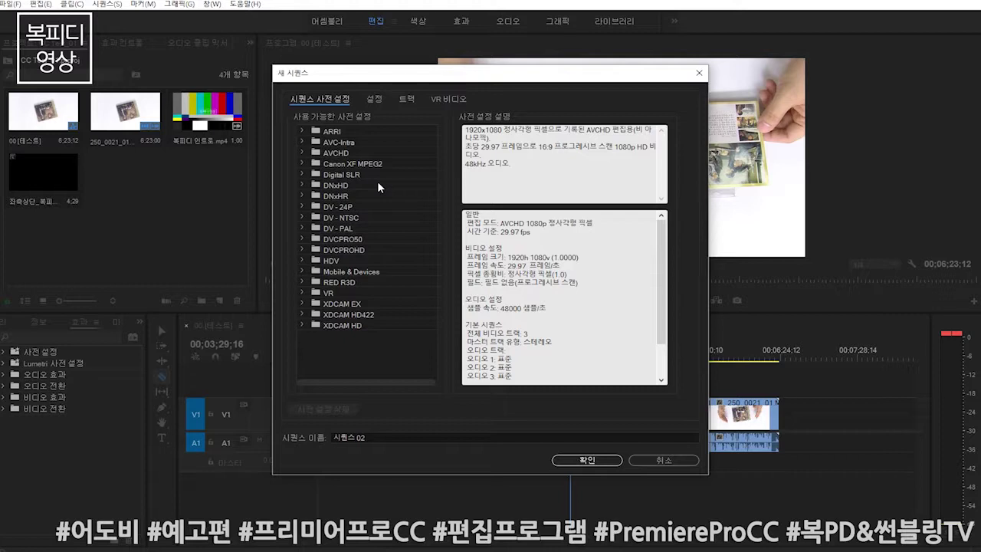
{"action": "left_click", "coordinate": [304, 152]}
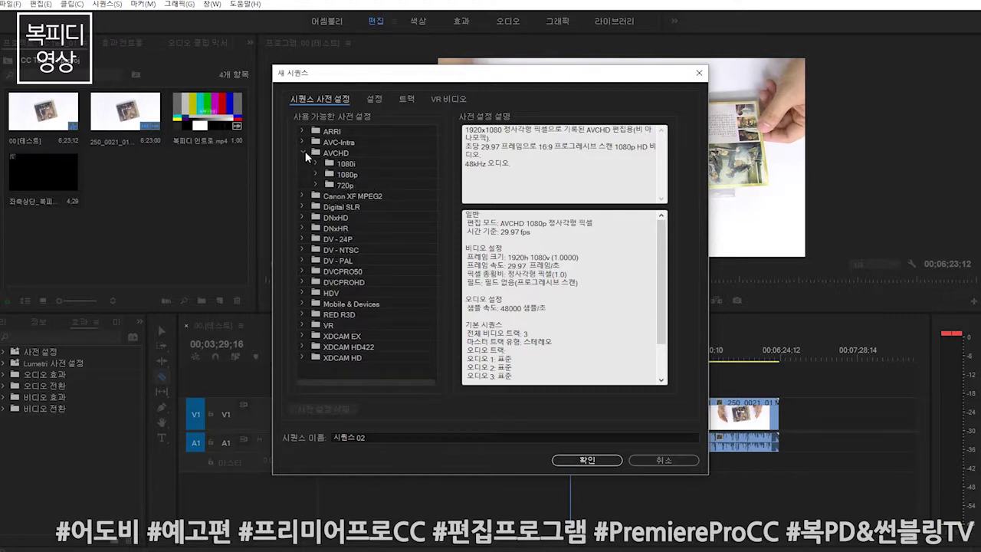
{"action": "left_click", "coordinate": [304, 152]}
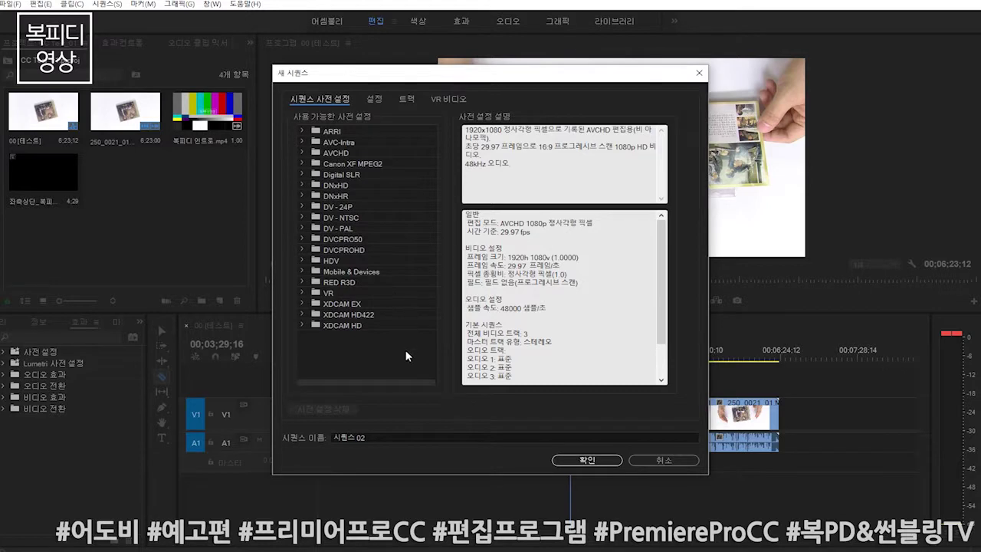
- Examine the formats offered in the XDCAM EX, XDCAM HD422 and XDCAM HD preset groups
{"action": "left_click", "coordinate": [303, 304]}
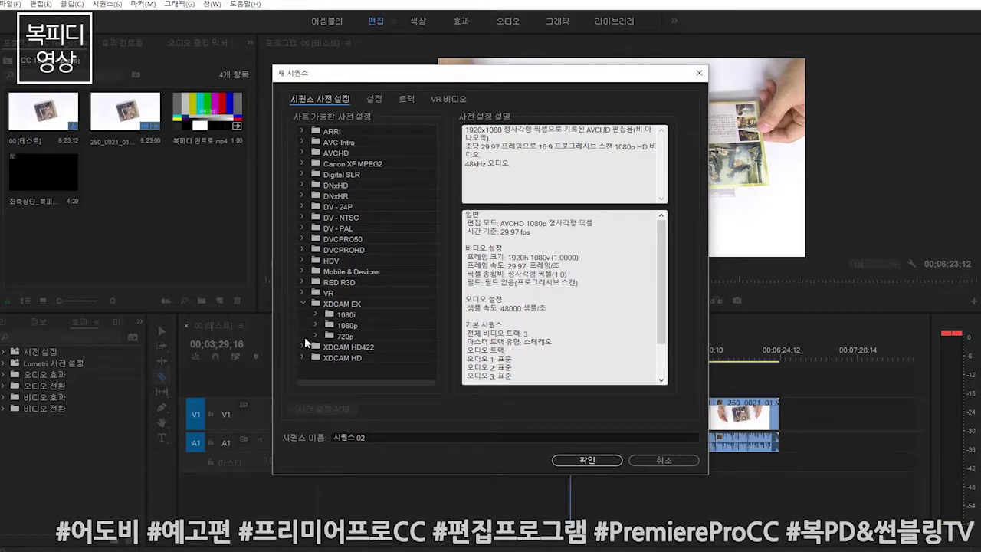
{"action": "left_click", "coordinate": [303, 347]}
{"action": "scroll", "coordinate": [393, 331], "scroll_direction": "down", "scroll_amount": 1}
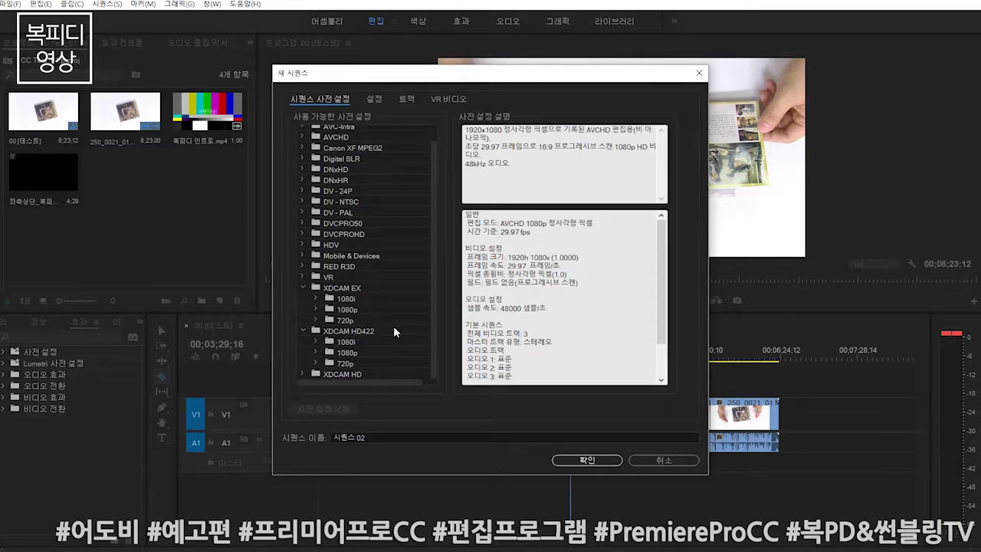
{"action": "left_click", "coordinate": [304, 371]}
{"action": "scroll", "coordinate": [393, 334], "scroll_direction": "down", "scroll_amount": 1}
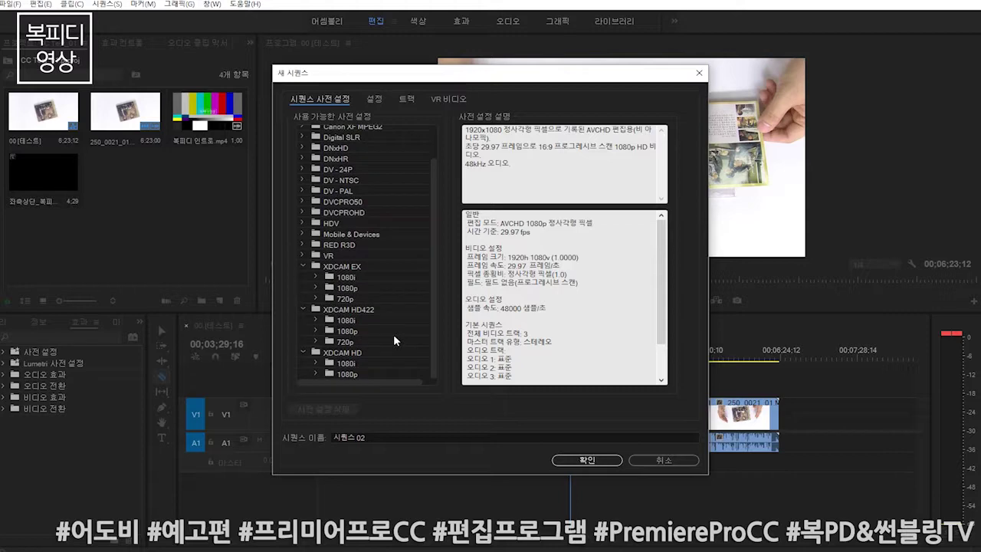
{"action": "left_click", "coordinate": [302, 265]}
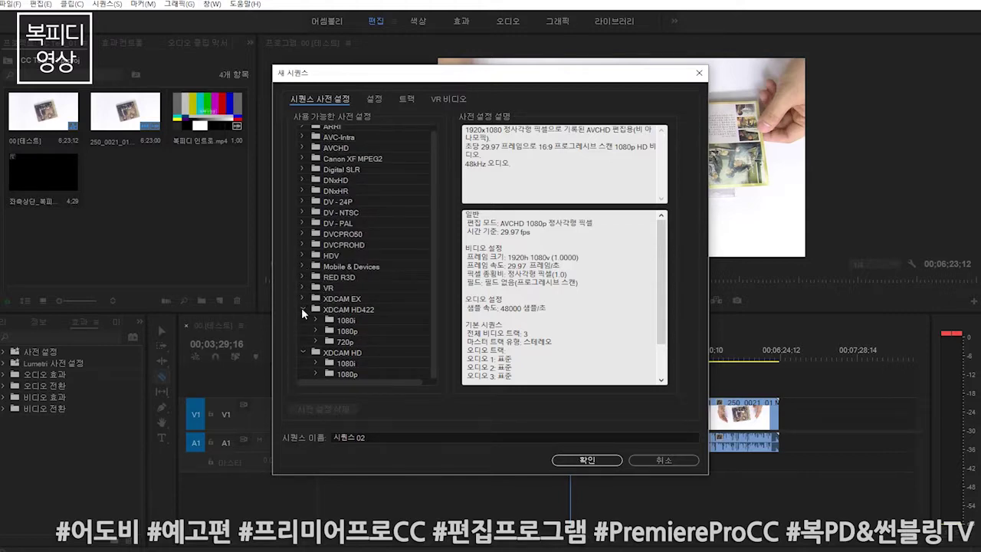
{"action": "left_click", "coordinate": [301, 307]}
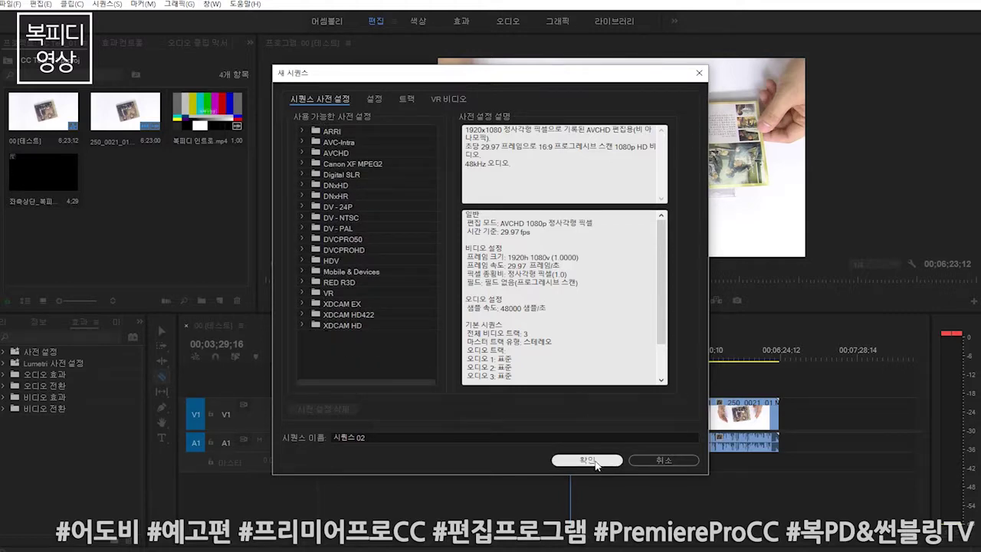
- Create the sequence 시퀀스 02 with the current preset and delete it from the project
{"action": "left_click", "coordinate": [584, 459]}
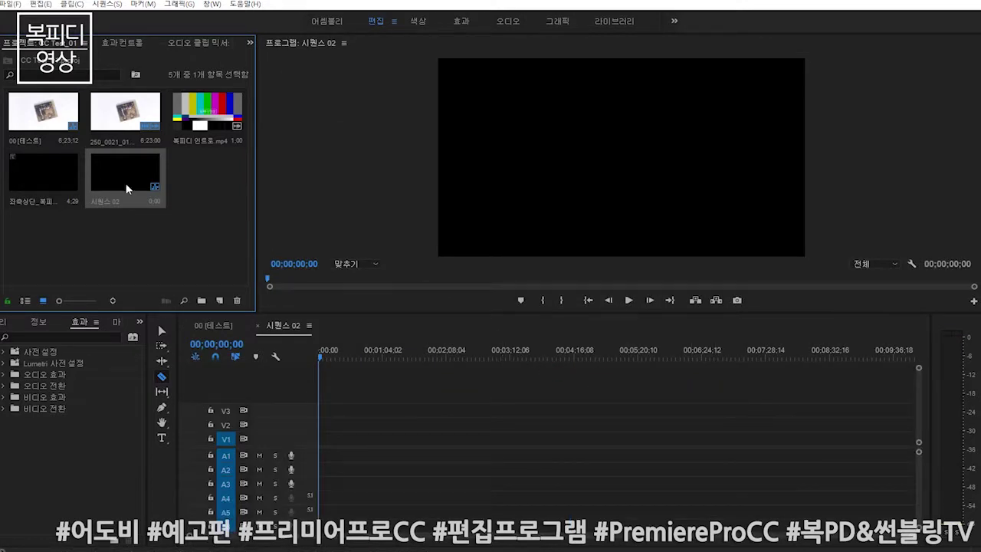
{"action": "key", "text": "Delete"}
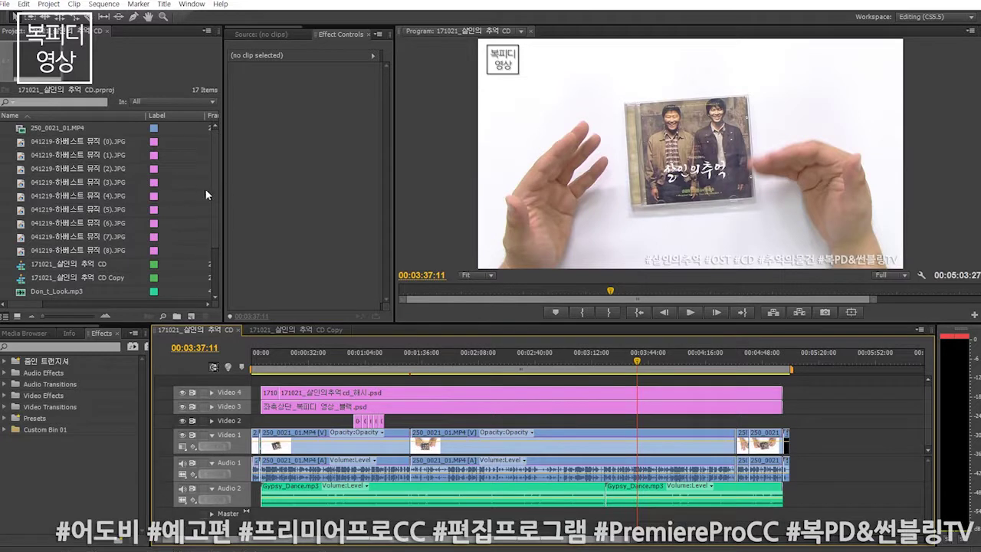
- Switch to the older Premiere Pro project and toggle the expanded display of the Video 3 and Video 4 tracks
{"action": "left_click", "coordinate": [212, 407]}
{"action": "left_click", "coordinate": [212, 395]}
{"action": "left_click", "coordinate": [420, 374]}
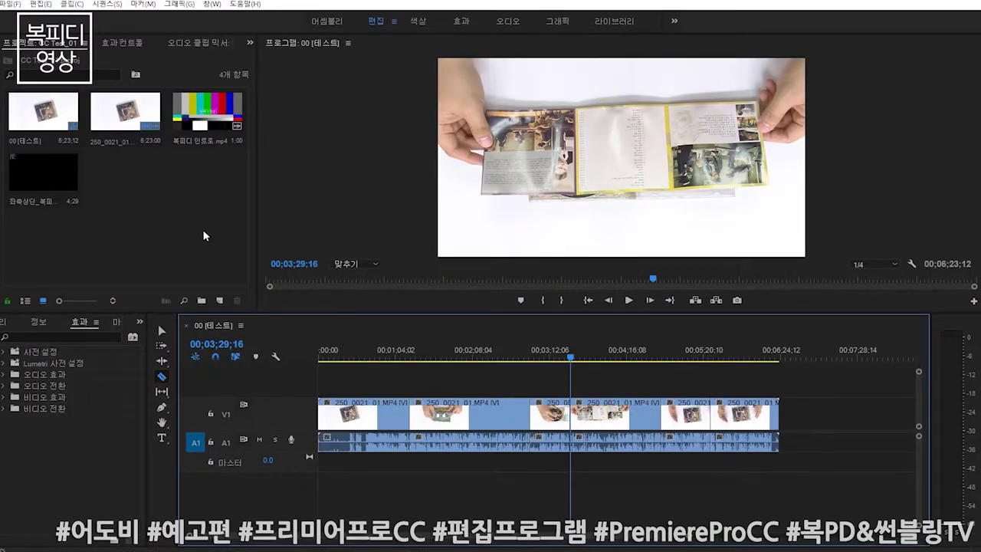
- Open the Appearance preferences in Premiere Pro CC and try out the brightness, interactive controls and focus indicator sliders
{"action": "left_click", "coordinate": [42, 5]}
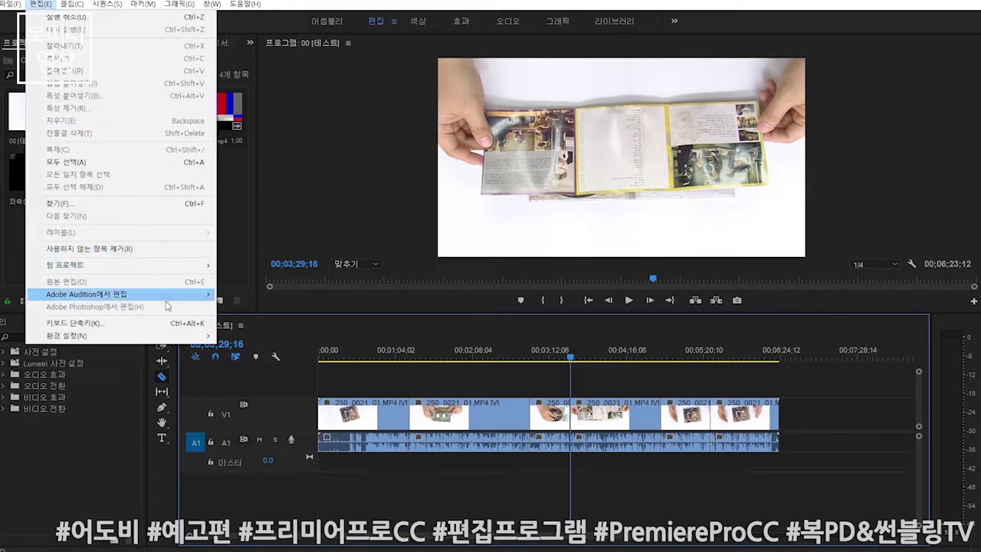
{"action": "mouse_move", "coordinate": [167, 337]}
{"action": "left_click", "coordinate": [247, 336]}
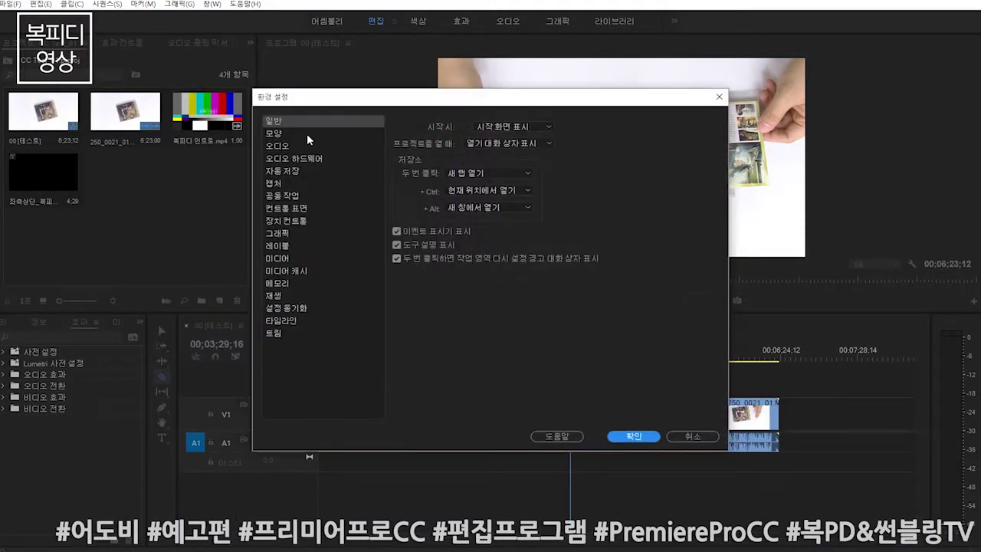
{"action": "left_click", "coordinate": [273, 134]}
{"action": "left_click_drag", "start_coordinate": [403, 136], "coordinate": [388, 158]}
{"action": "mouse_move", "coordinate": [488, 231]}
{"action": "left_mouse_down"}
{"action": "mouse_move", "coordinate": [522, 230]}
{"action": "mouse_move", "coordinate": [490, 230]}
{"action": "left_mouse_up"}
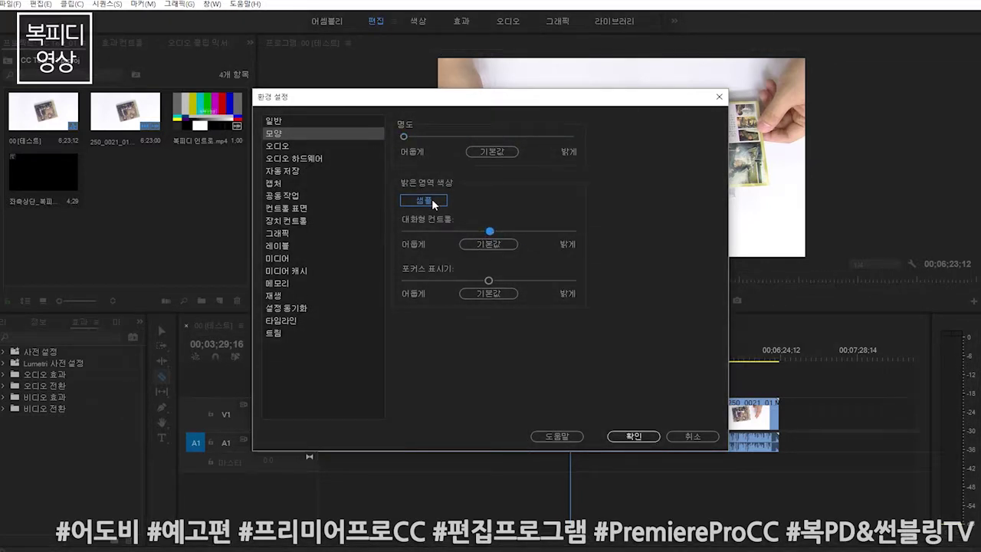
{"action": "left_click_drag", "start_coordinate": [531, 279], "coordinate": [490, 281]}
- Reset the focus indicators, interactive controls and brightness to their defaults and apply the preferences
{"action": "left_click", "coordinate": [488, 294]}
{"action": "left_click", "coordinate": [488, 244]}
{"action": "left_click", "coordinate": [491, 151]}
{"action": "left_click", "coordinate": [651, 436]}
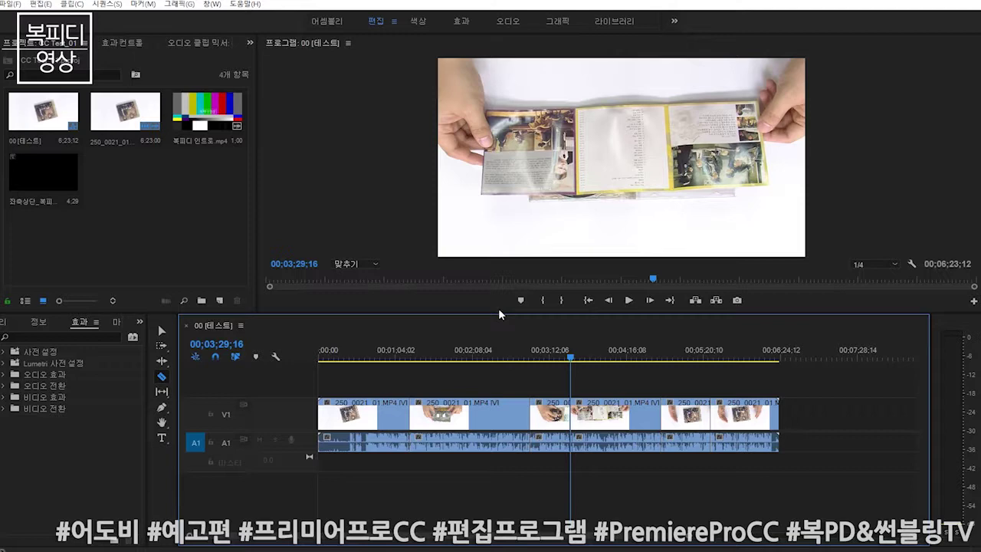
- Move the playhead to 00;01;55;08 and open the media export settings for the 00 [테스트] sequence
{"action": "left_click_drag", "start_coordinate": [504, 357], "coordinate": [456, 359]}
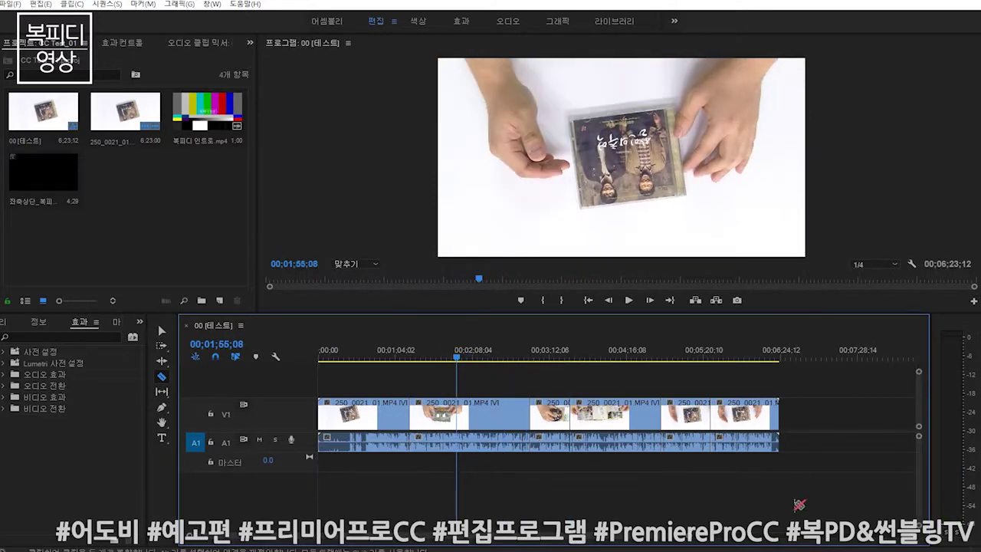
{"action": "left_click", "coordinate": [11, 4]}
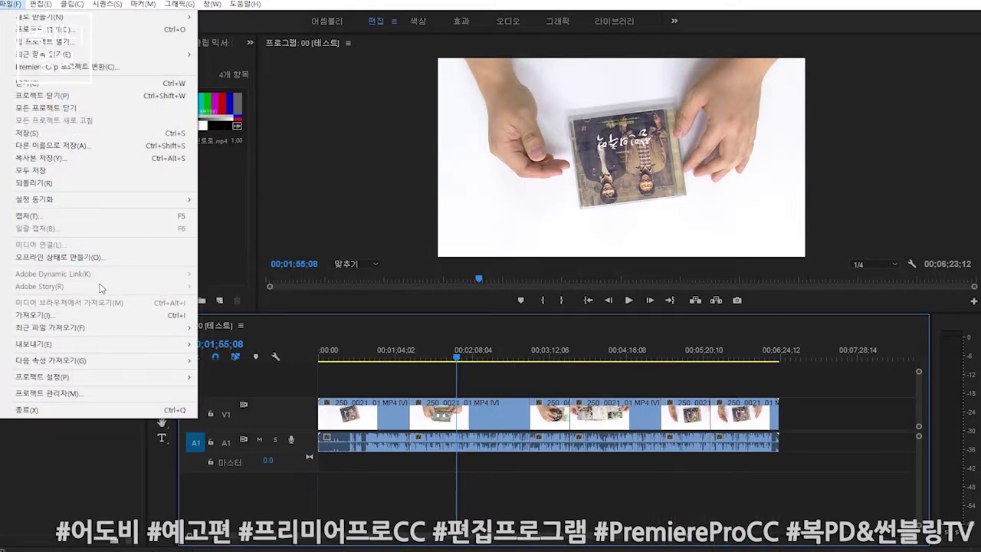
{"action": "mouse_move", "coordinate": [118, 346]}
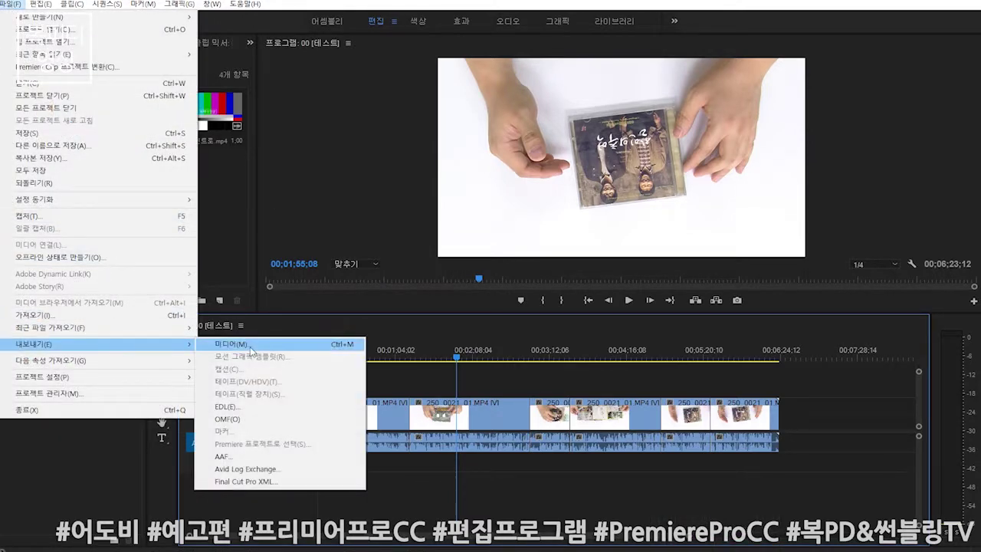
{"action": "left_click", "coordinate": [250, 346]}
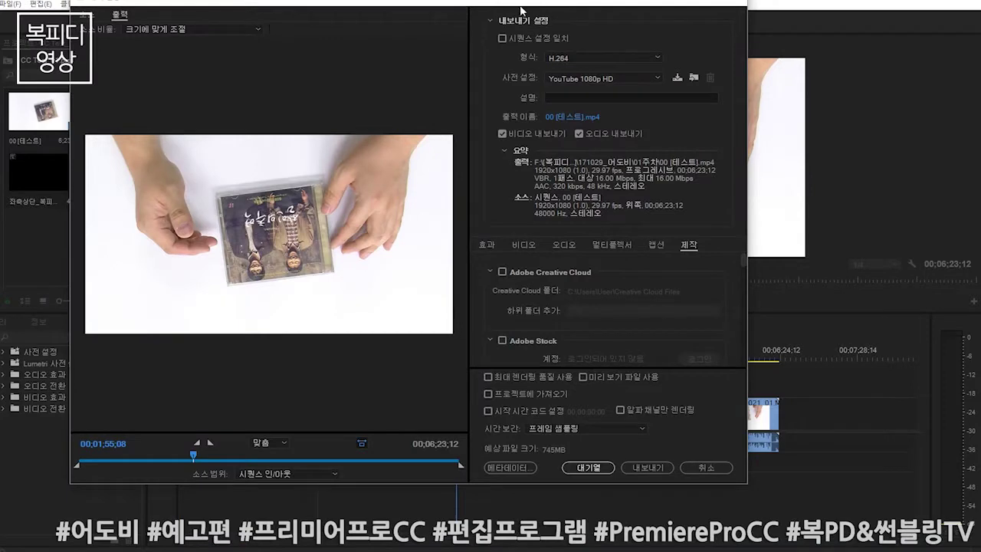
{"action": "left_click_drag", "start_coordinate": [310, 5], "coordinate": [334, 49]}
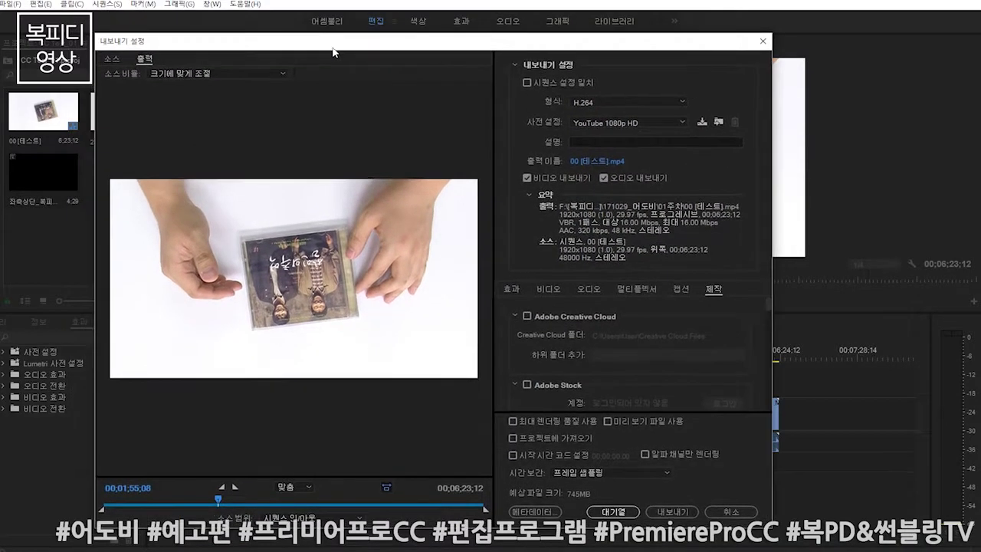
- Set the export format to HEVC(H.265) and look through its presets and the list of other formats
{"action": "left_click", "coordinate": [639, 100]}
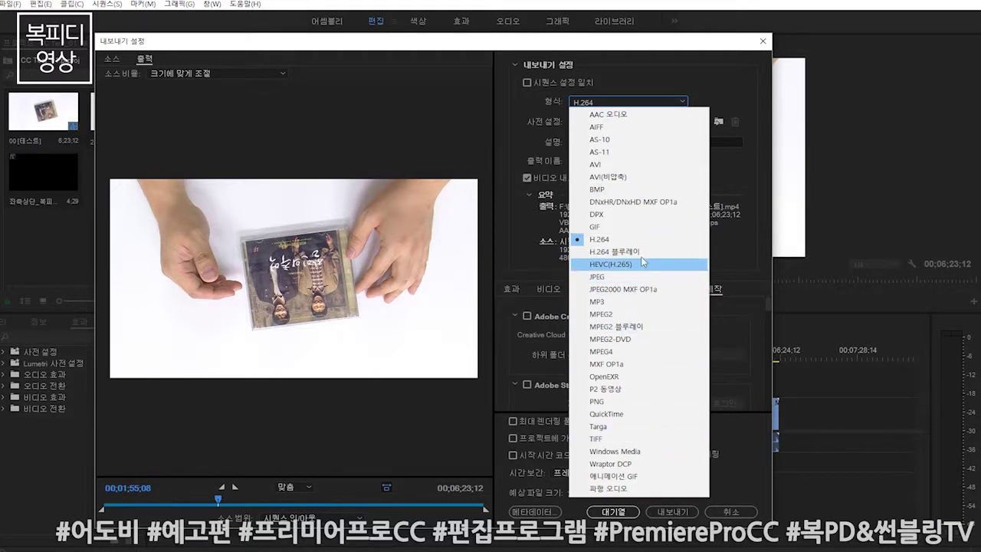
{"action": "left_click", "coordinate": [658, 265]}
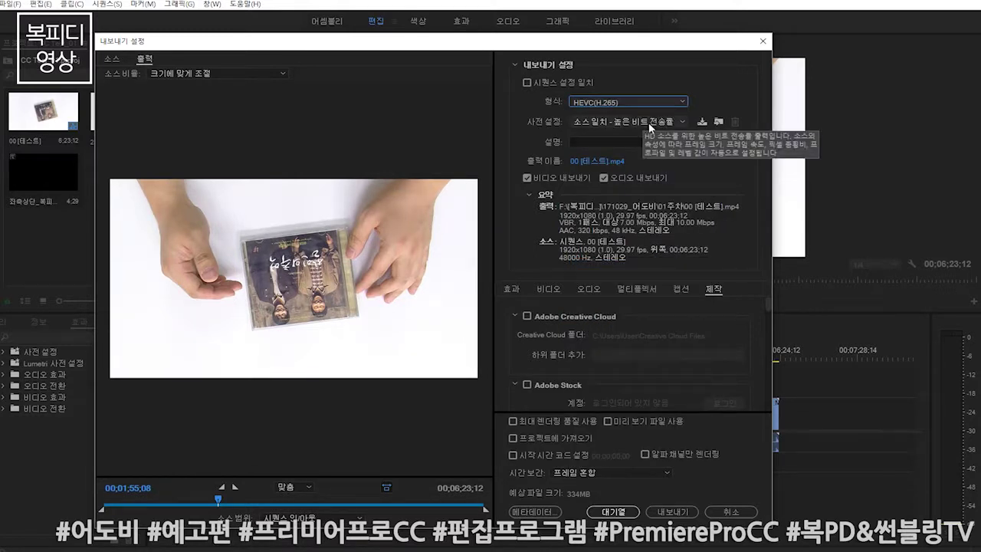
{"action": "left_click", "coordinate": [649, 123]}
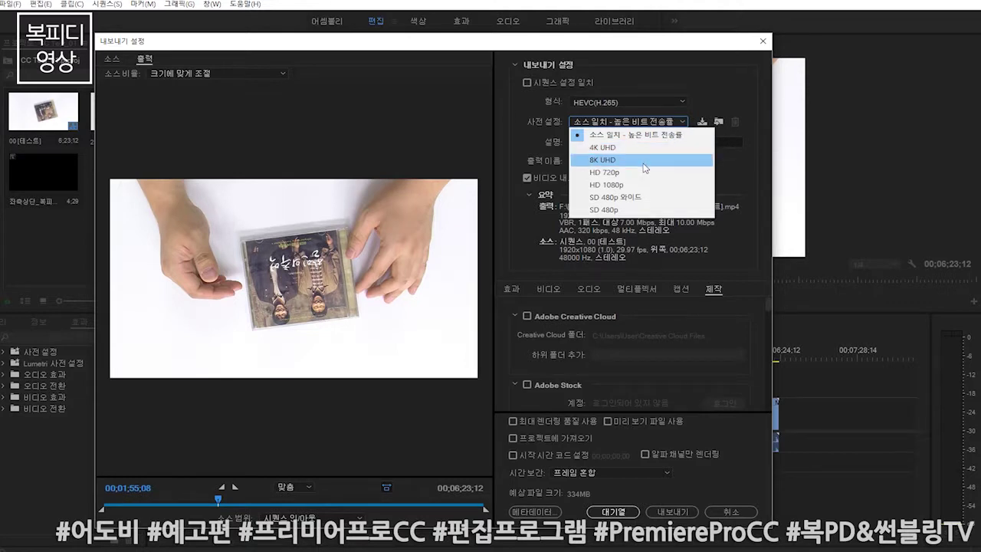
{"action": "left_click", "coordinate": [739, 170]}
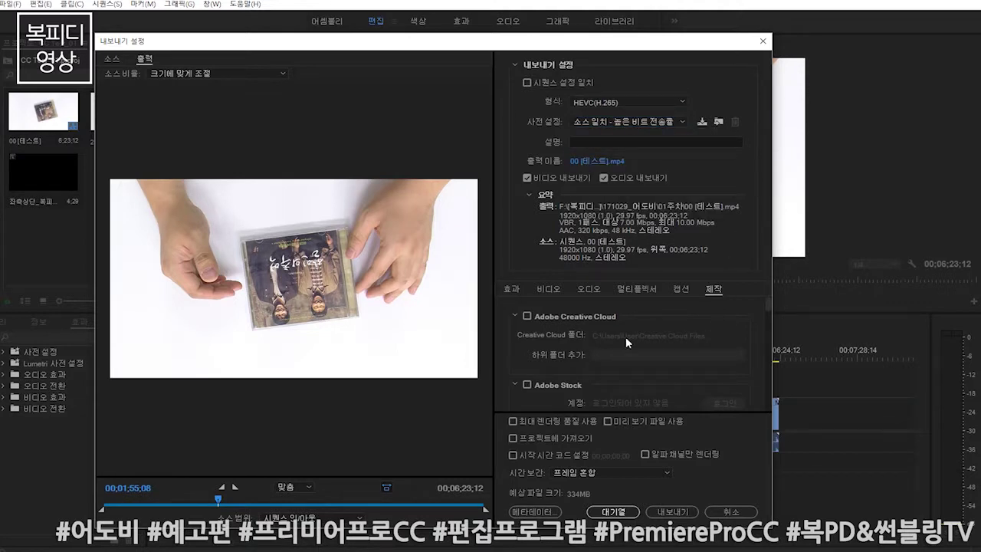
{"action": "left_click", "coordinate": [619, 102]}
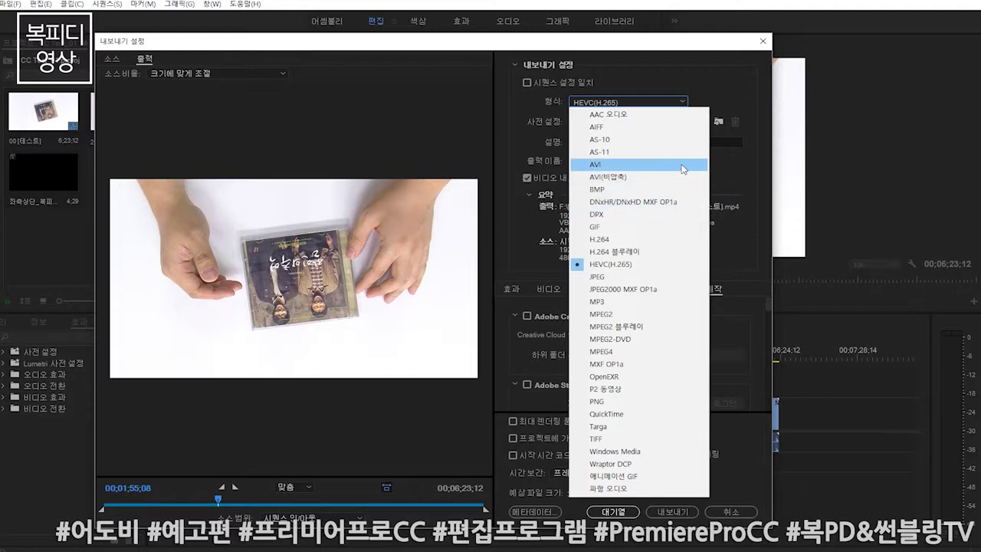
{"action": "left_click", "coordinate": [731, 178]}
- Set the export format to H.264 and look through its available presets
{"action": "left_click", "coordinate": [647, 99]}
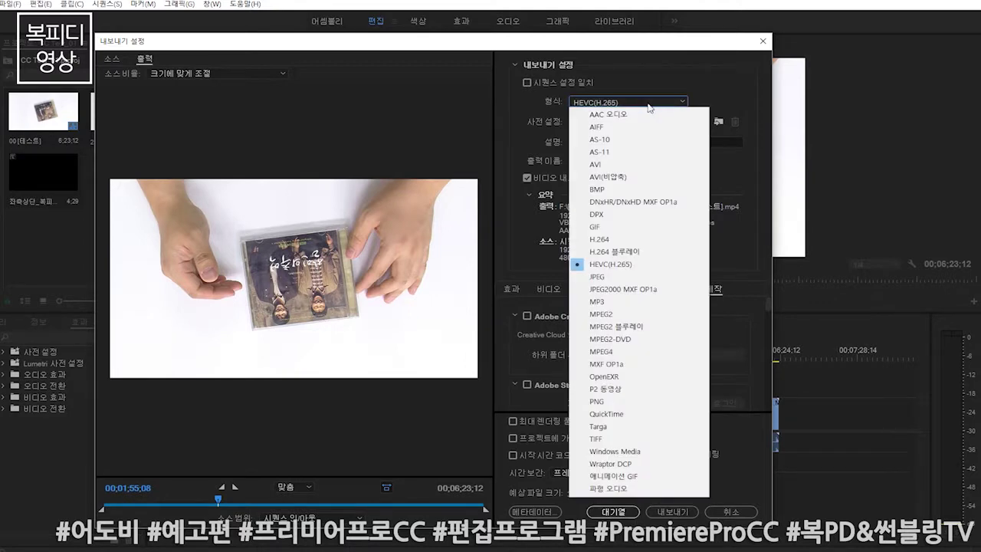
{"action": "left_click", "coordinate": [648, 253]}
{"action": "left_click", "coordinate": [642, 123]}
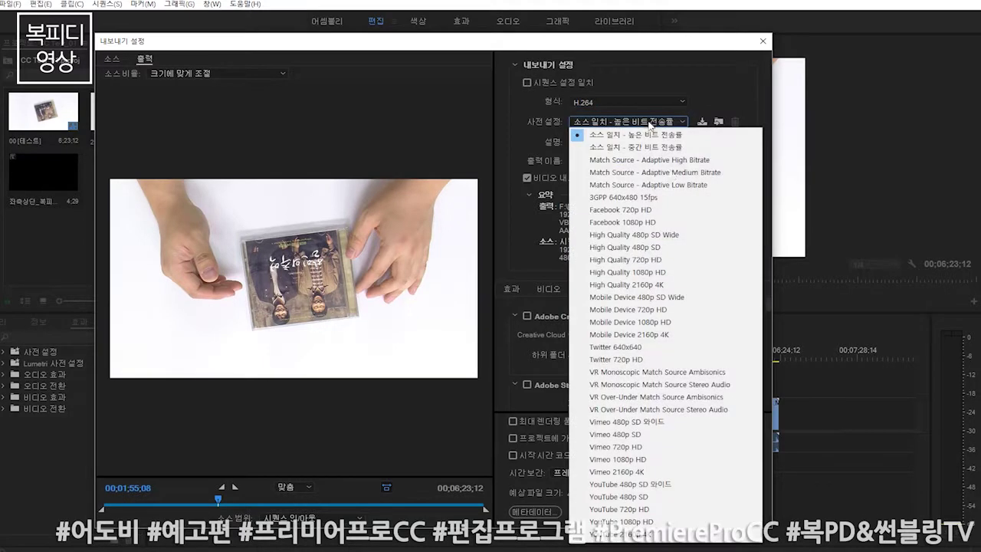
{"action": "left_click", "coordinate": [717, 80]}
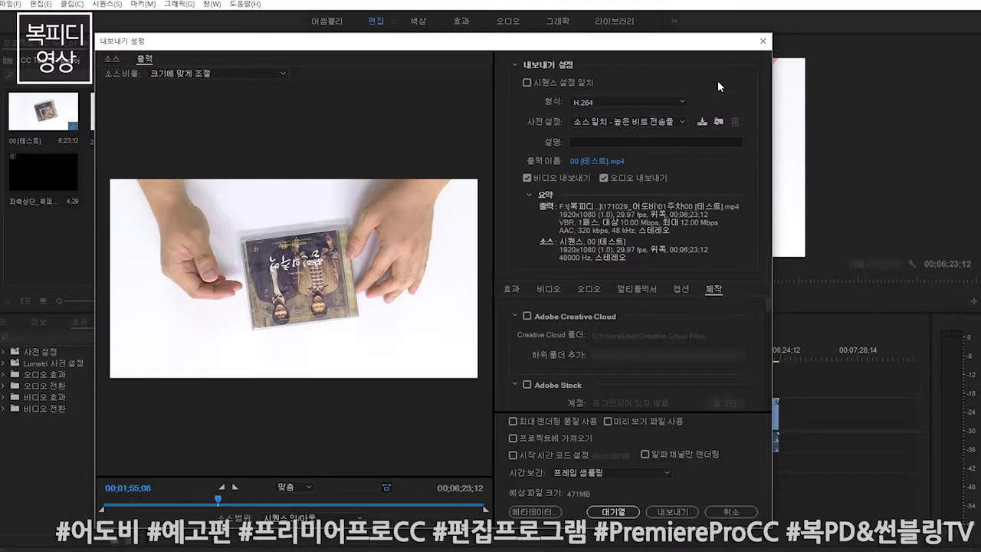
{"action": "left_click", "coordinate": [605, 123]}
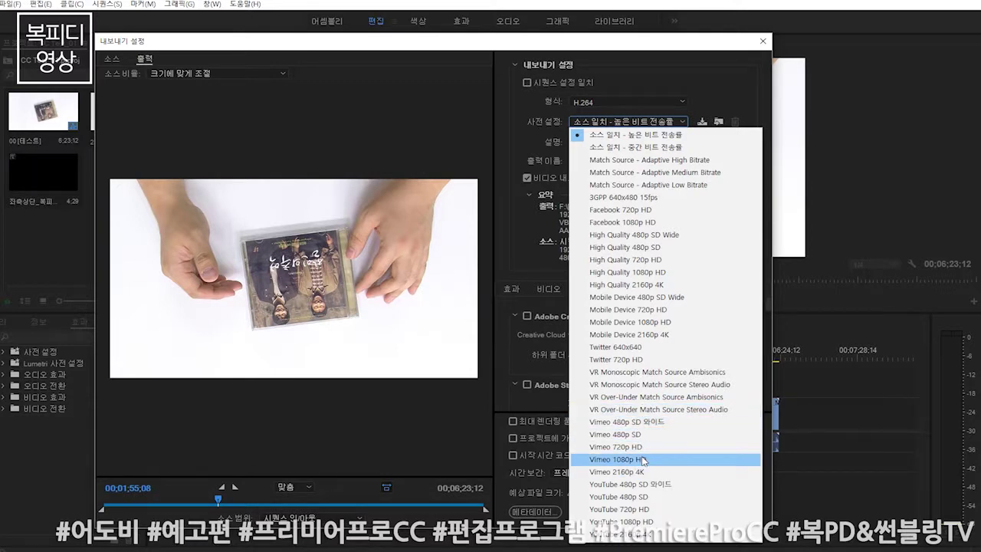
{"action": "left_click", "coordinate": [500, 366]}
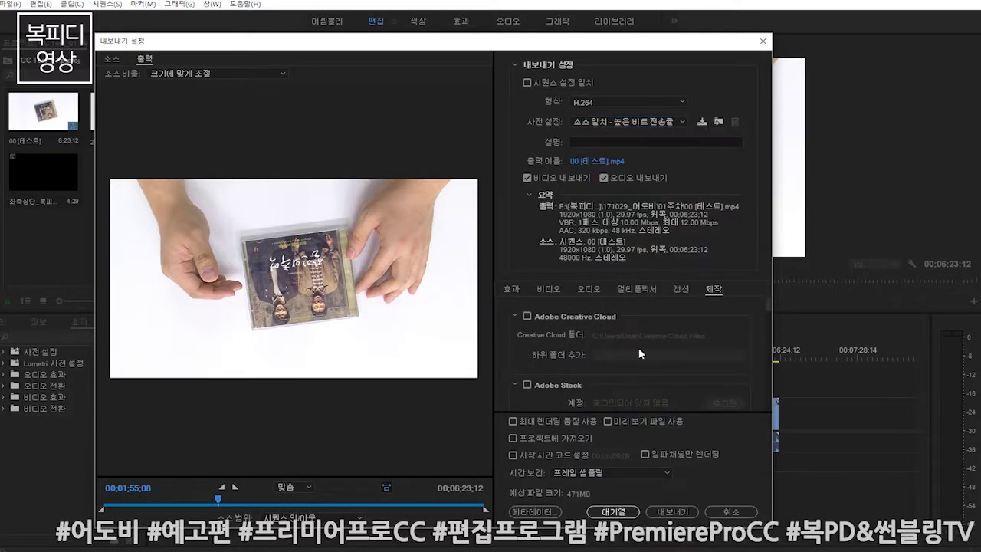
- Examine the publishing services and audio settings for the export, and close the export settings without exporting
{"action": "scroll", "coordinate": [700, 353], "scroll_direction": "down", "scroll_amount": 5}
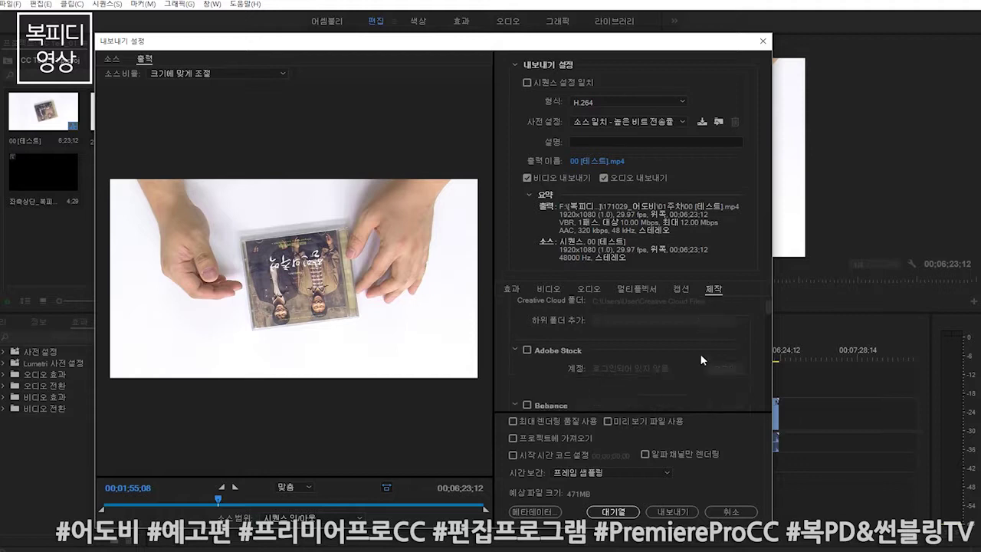
{"action": "scroll", "coordinate": [699, 353], "scroll_direction": "down", "scroll_amount": 1}
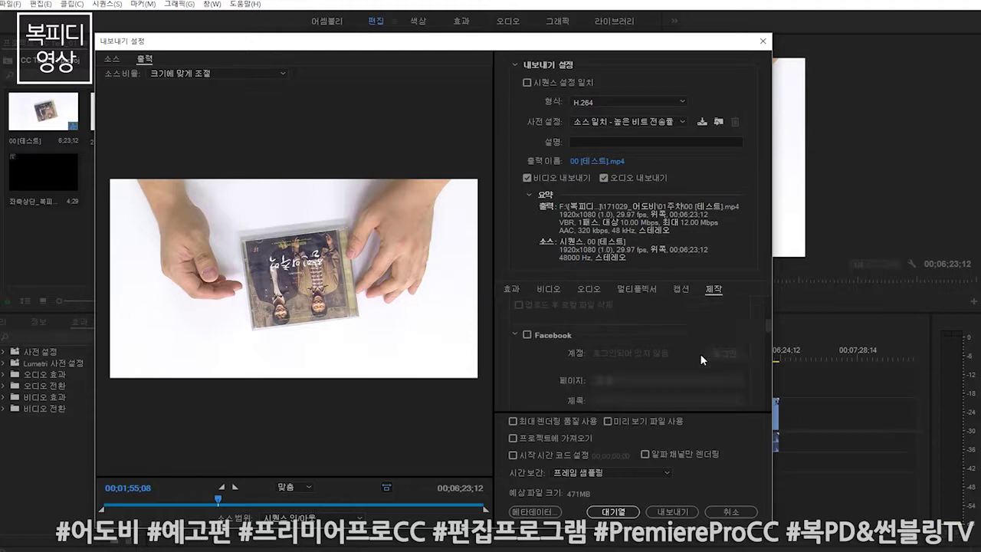
{"action": "scroll", "coordinate": [606, 341], "scroll_direction": "down", "scroll_amount": 3}
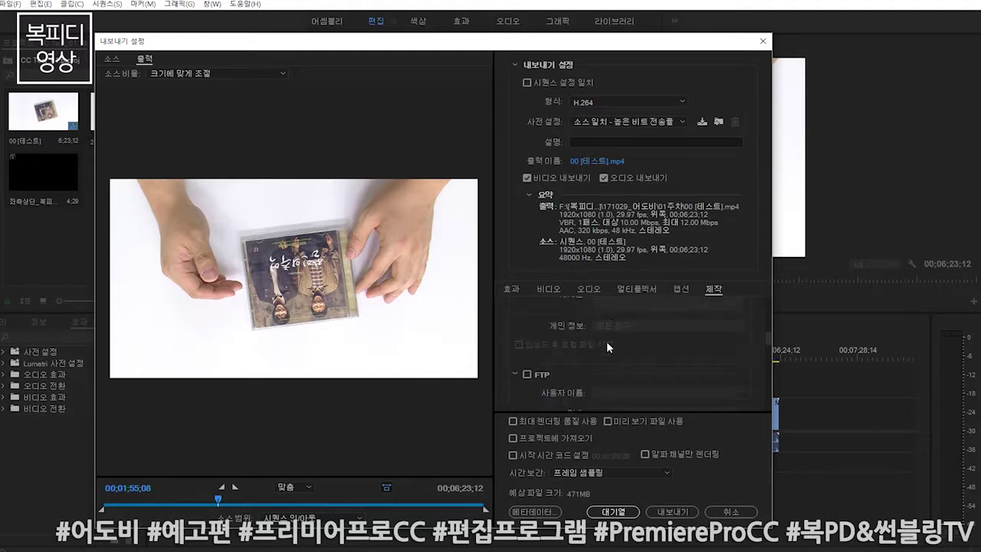
{"action": "scroll", "coordinate": [602, 347], "scroll_direction": "down", "scroll_amount": 1}
{"action": "scroll", "coordinate": [572, 351], "scroll_direction": "down", "scroll_amount": 5}
{"action": "scroll", "coordinate": [571, 348], "scroll_direction": "down", "scroll_amount": 1}
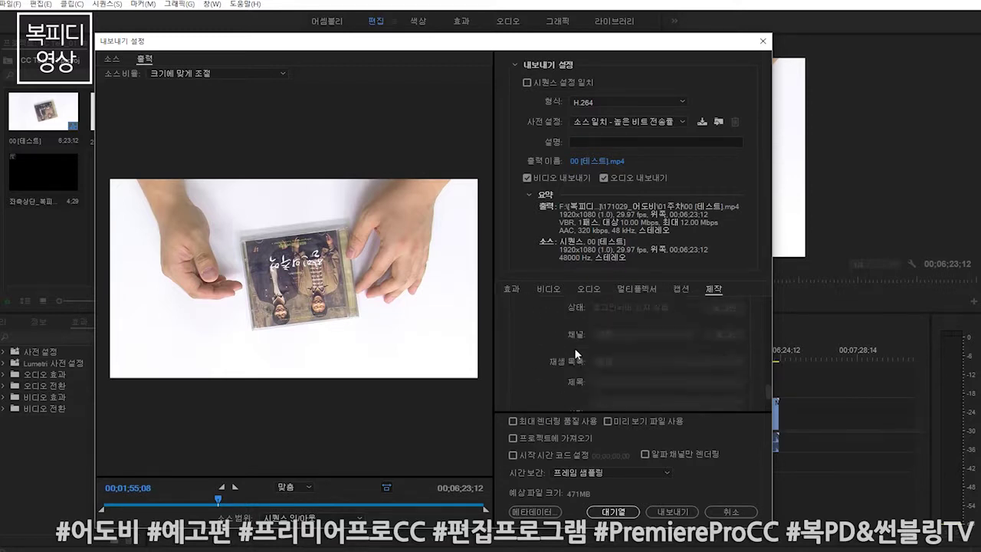
{"action": "left_click", "coordinate": [592, 290]}
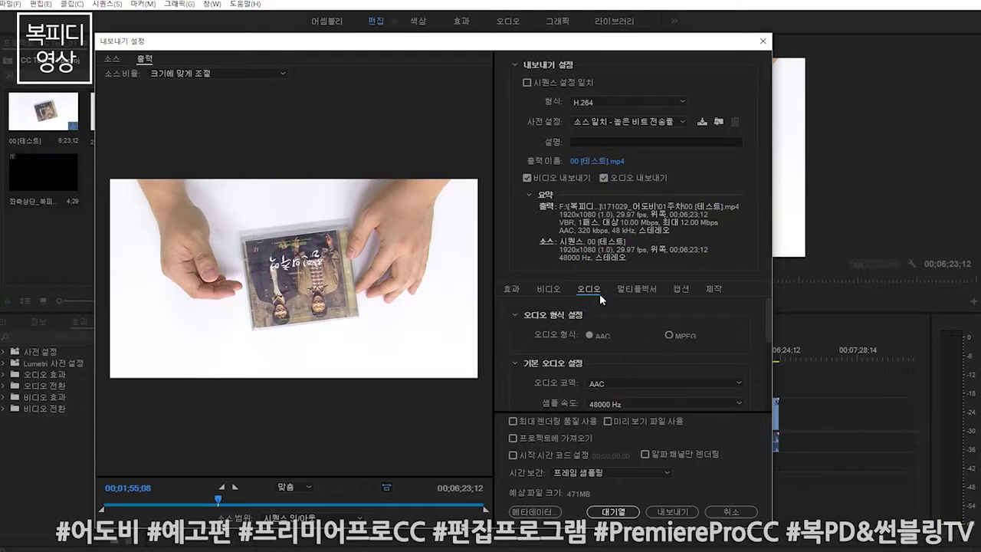
{"action": "left_click", "coordinate": [762, 41]}
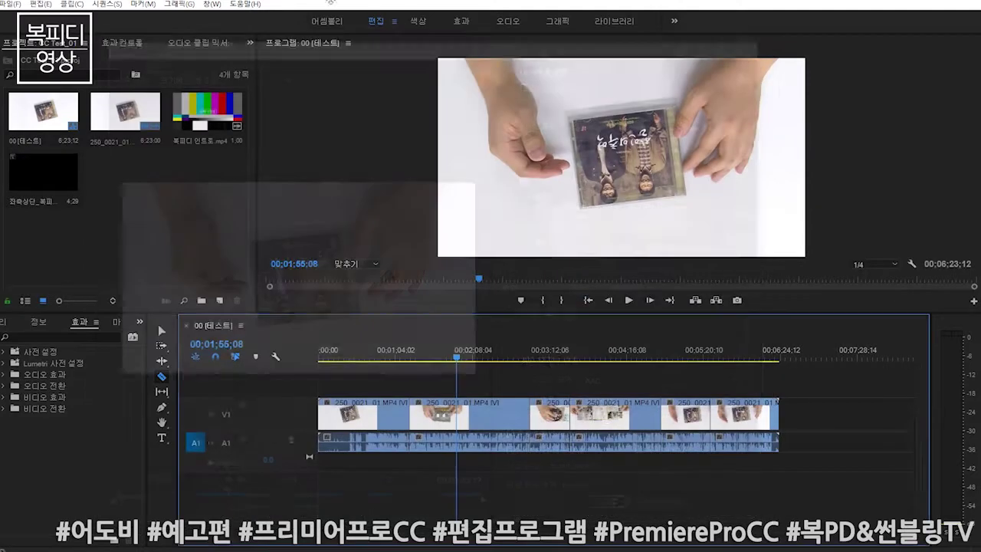
{"action": "left_click", "coordinate": [41, 5]}
{"action": "mouse_move", "coordinate": [129, 270]}
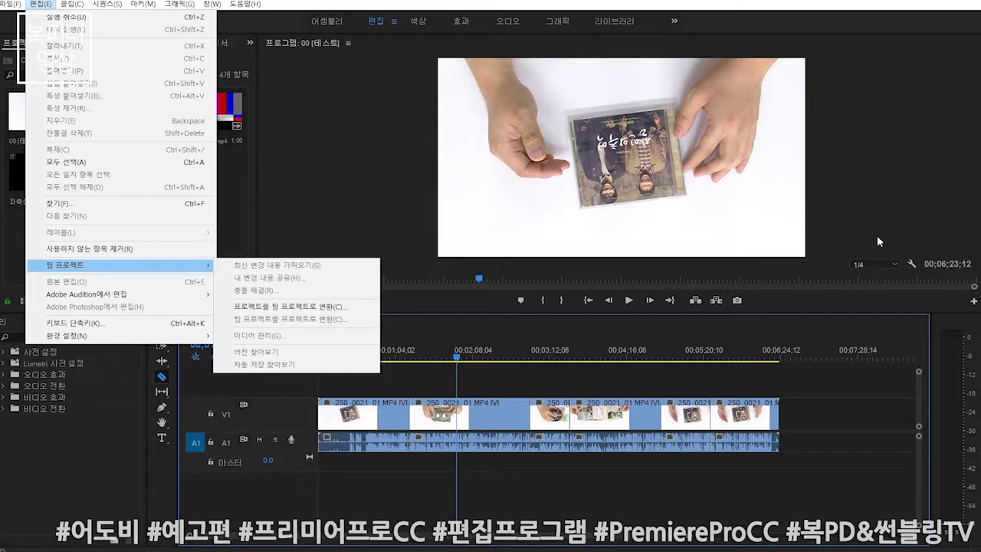
{"action": "left_click", "coordinate": [381, 179]}
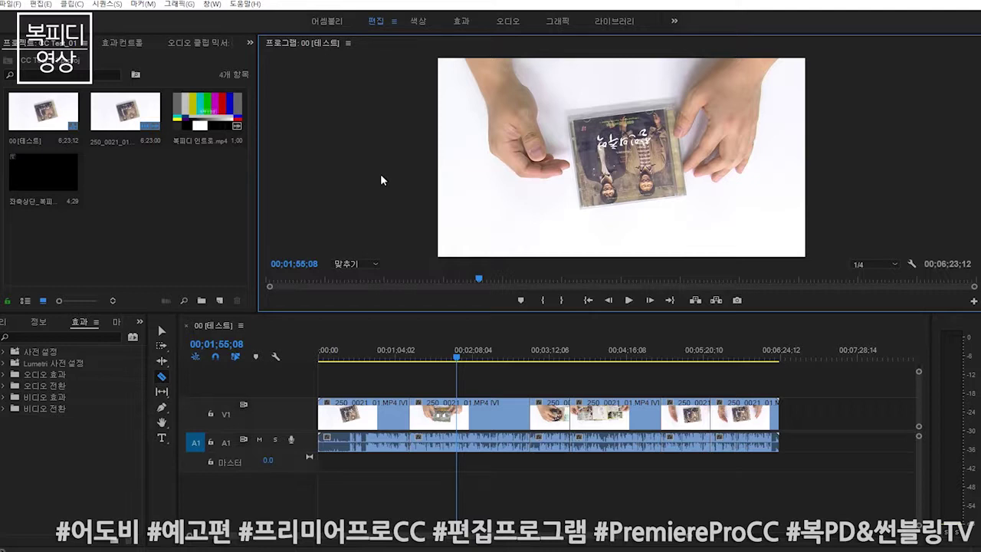
- Move the playhead to 00;01;04;23 and try different heights for the V1 and A1 tracks, leaving both slightly taller
{"action": "left_click", "coordinate": [447, 365]}
{"action": "left_click", "coordinate": [395, 352]}
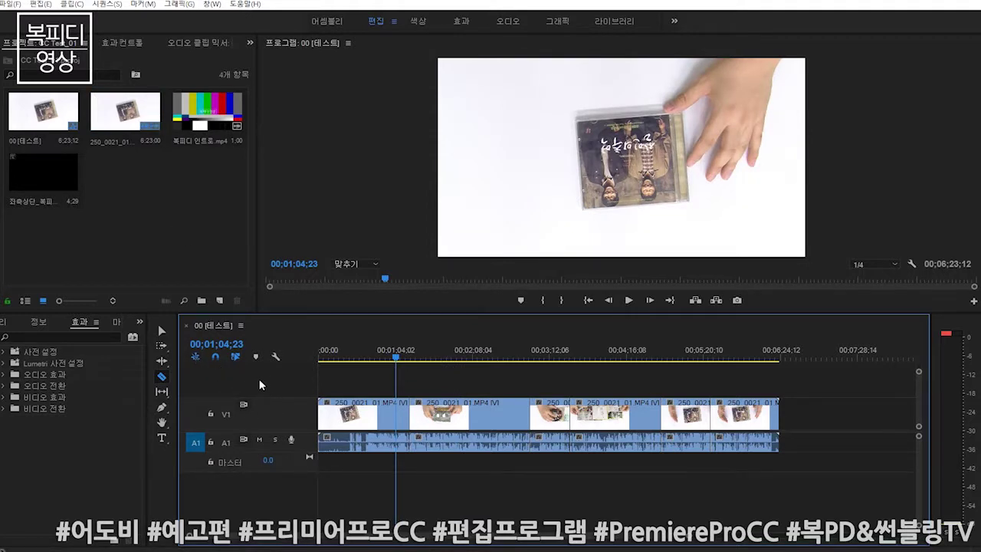
{"action": "scroll", "coordinate": [264, 406], "scroll_direction": "up", "scroll_amount": 3}
{"action": "scroll", "coordinate": [275, 407], "scroll_direction": "down", "scroll_amount": 3}
{"action": "scroll", "coordinate": [287, 441], "scroll_direction": "up", "scroll_amount": 4}
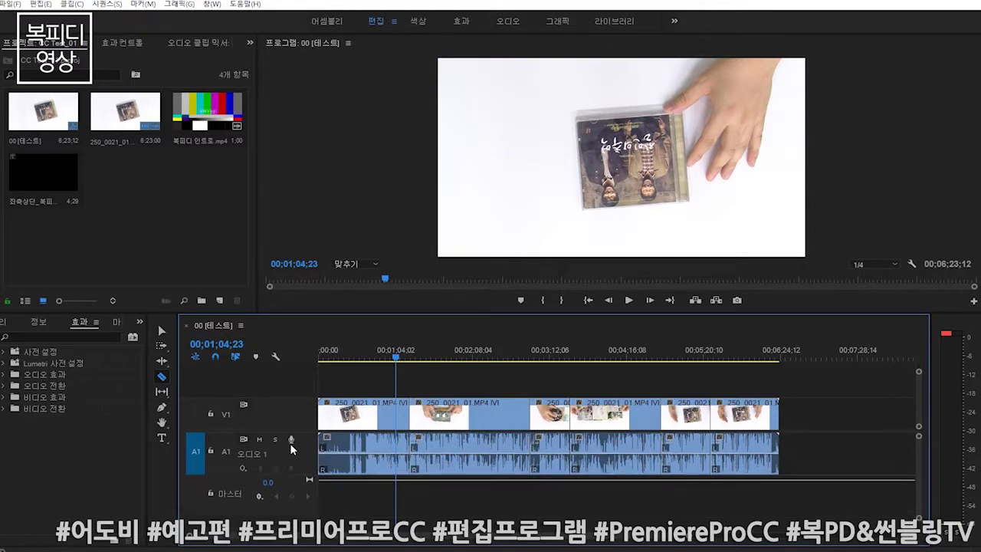
{"action": "scroll", "coordinate": [296, 444], "scroll_direction": "down", "scroll_amount": 4}
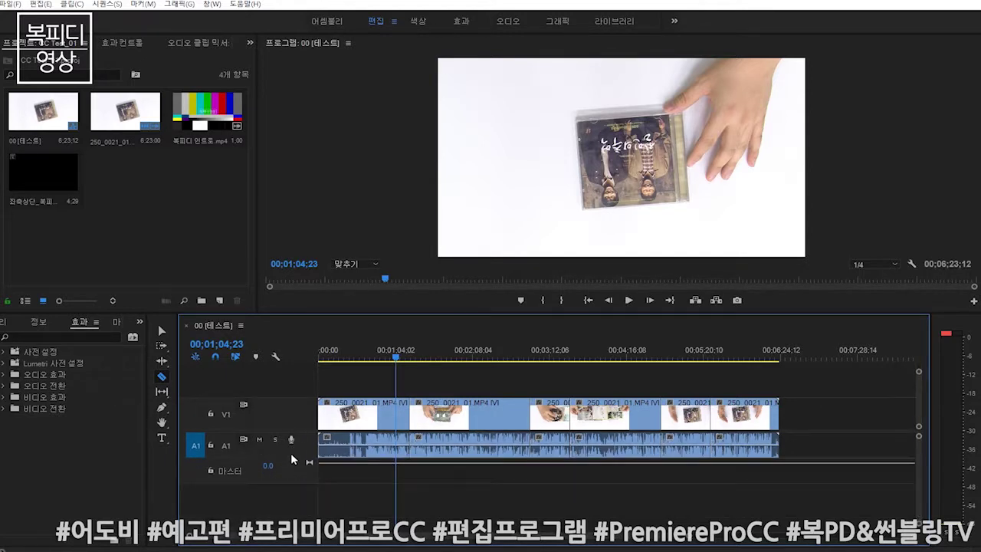
{"action": "scroll", "coordinate": [291, 451], "scroll_direction": "up", "scroll_amount": 4}
{"action": "scroll", "coordinate": [289, 413], "scroll_direction": "up", "scroll_amount": 3}
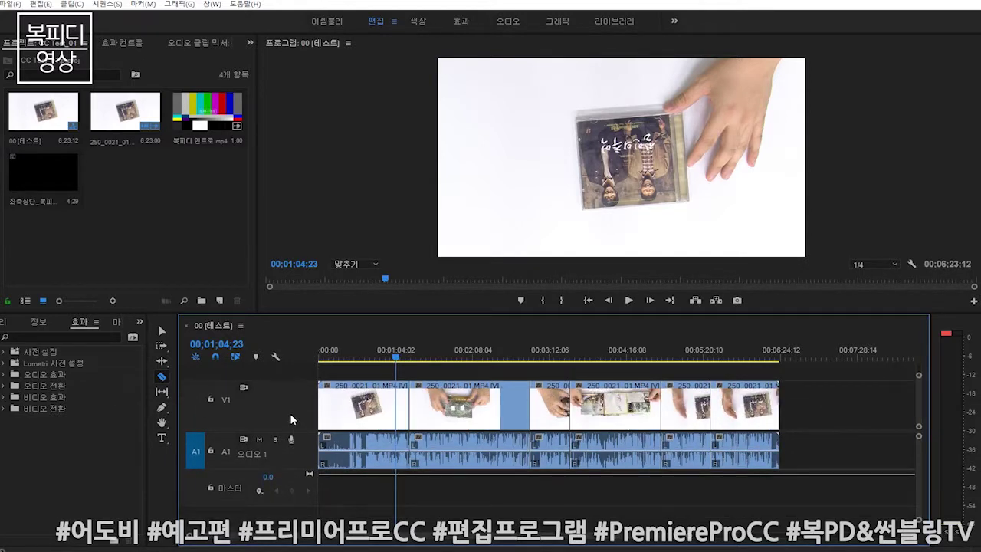
{"action": "scroll", "coordinate": [289, 413], "scroll_direction": "down", "scroll_amount": 1}
{"action": "scroll", "coordinate": [288, 412], "scroll_direction": "up", "scroll_amount": 1}
{"action": "scroll", "coordinate": [288, 413], "scroll_direction": "down", "scroll_amount": 1}
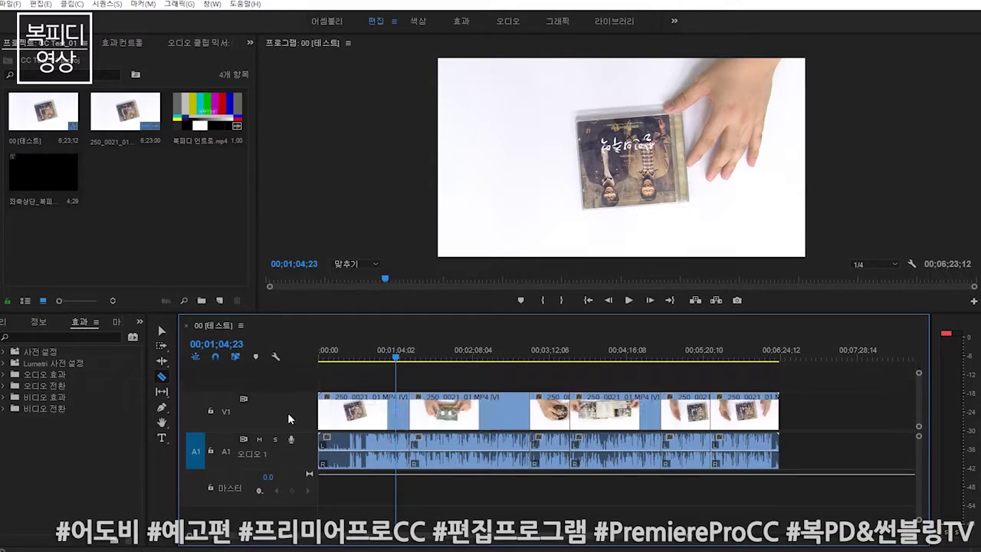
{"action": "scroll", "coordinate": [295, 454], "scroll_direction": "up", "scroll_amount": 1}
{"action": "scroll", "coordinate": [297, 461], "scroll_direction": "down", "scroll_amount": 1}
{"action": "scroll", "coordinate": [287, 414], "scroll_direction": "up", "scroll_amount": 1}
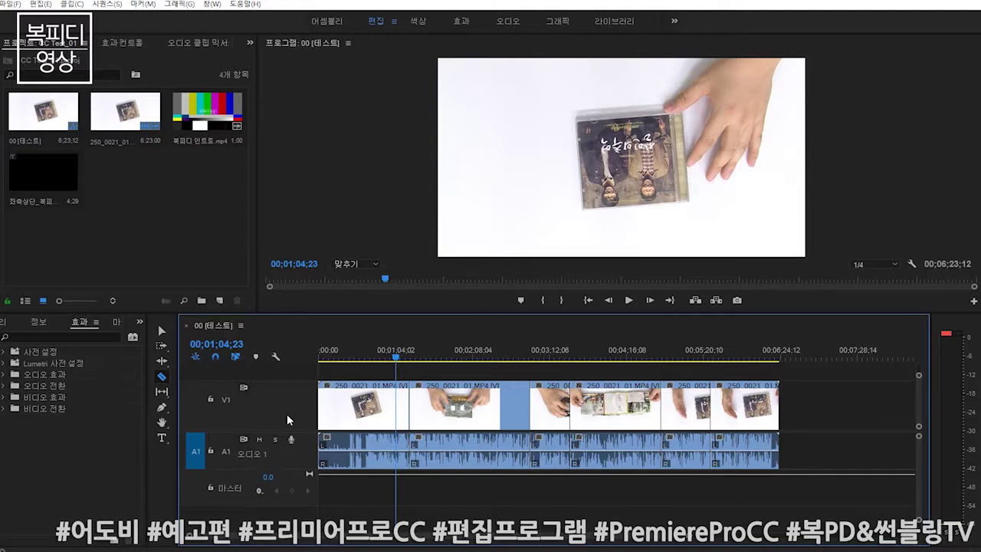
{"action": "scroll", "coordinate": [287, 414], "scroll_direction": "down", "scroll_amount": 1}
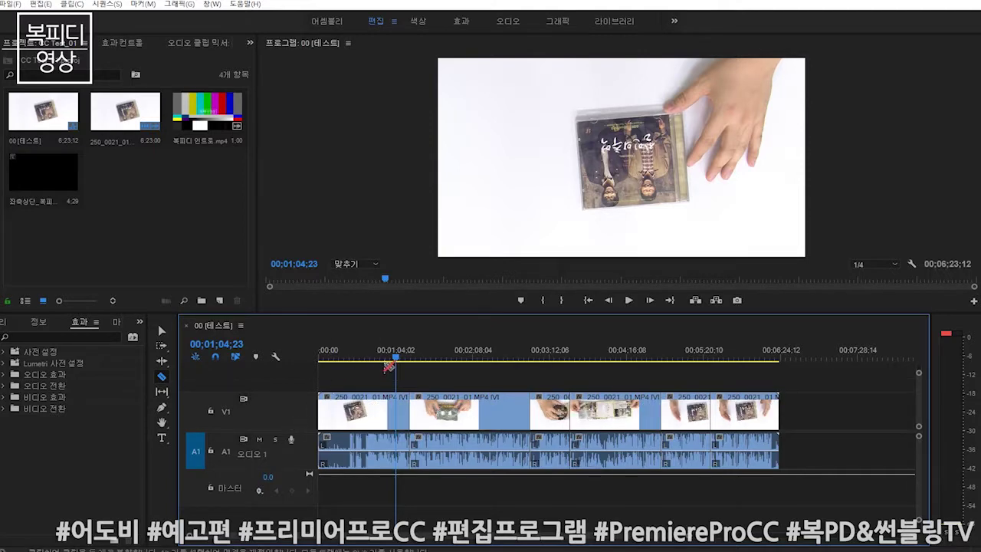
- Apply the 모자이크 effect from the 스타일화 video effects to the second V1 clip and preview it at 00;02;01;07
{"action": "left_click_drag", "start_coordinate": [400, 362], "coordinate": [422, 357]}
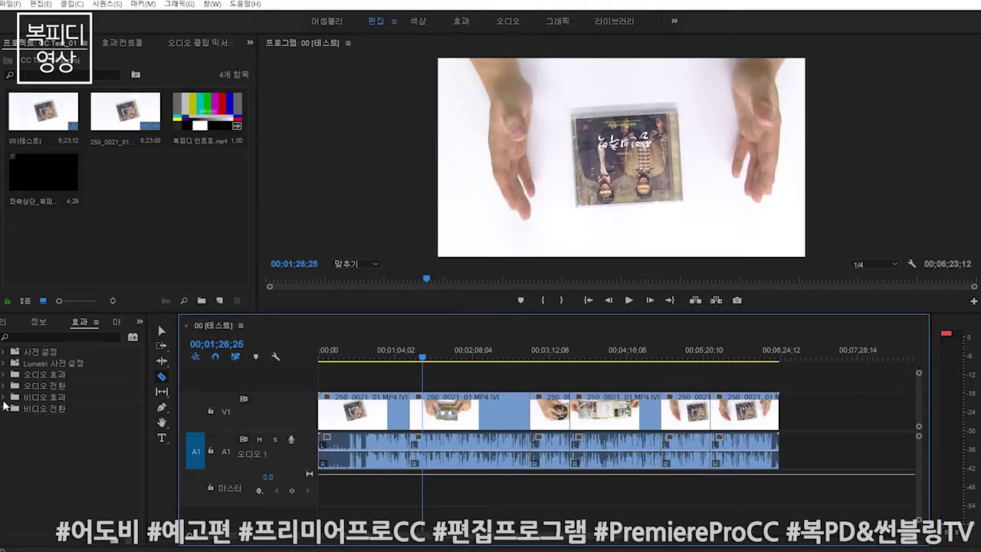
{"action": "left_click", "coordinate": [4, 397]}
{"action": "scroll", "coordinate": [76, 444], "scroll_direction": "down", "scroll_amount": 3}
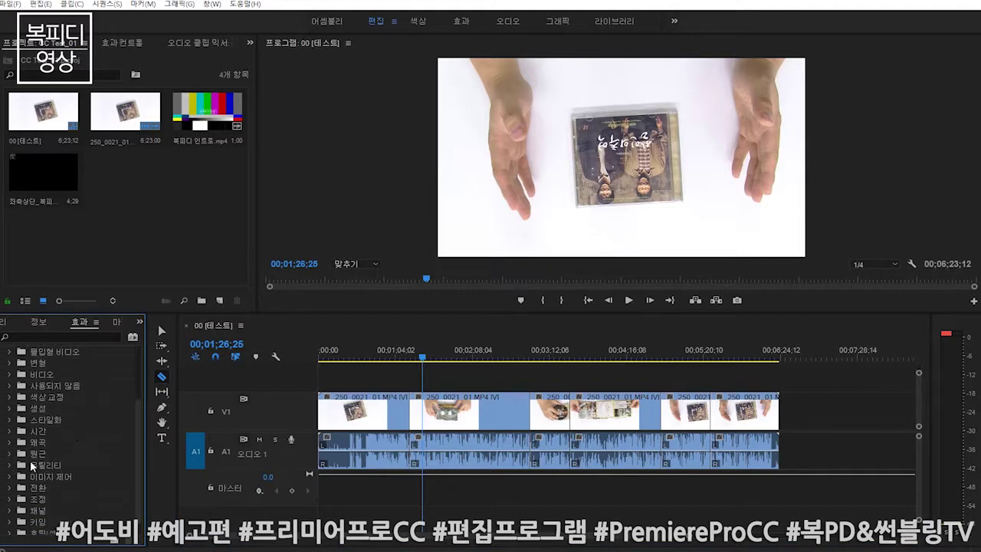
{"action": "scroll", "coordinate": [10, 424], "scroll_direction": "down", "scroll_amount": 1}
{"action": "left_click", "coordinate": [11, 424]}
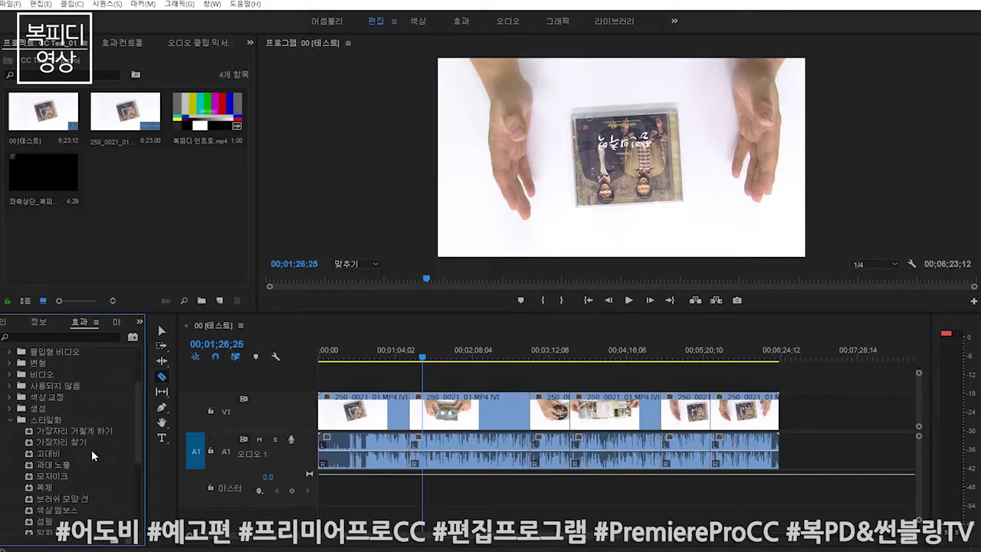
{"action": "scroll", "coordinate": [46, 450], "scroll_direction": "down", "scroll_amount": 3}
{"action": "left_click", "coordinate": [43, 419]}
{"action": "left_click_drag", "start_coordinate": [46, 407], "coordinate": [456, 410]}
{"action": "left_click_drag", "start_coordinate": [441, 360], "coordinate": [467, 363]}
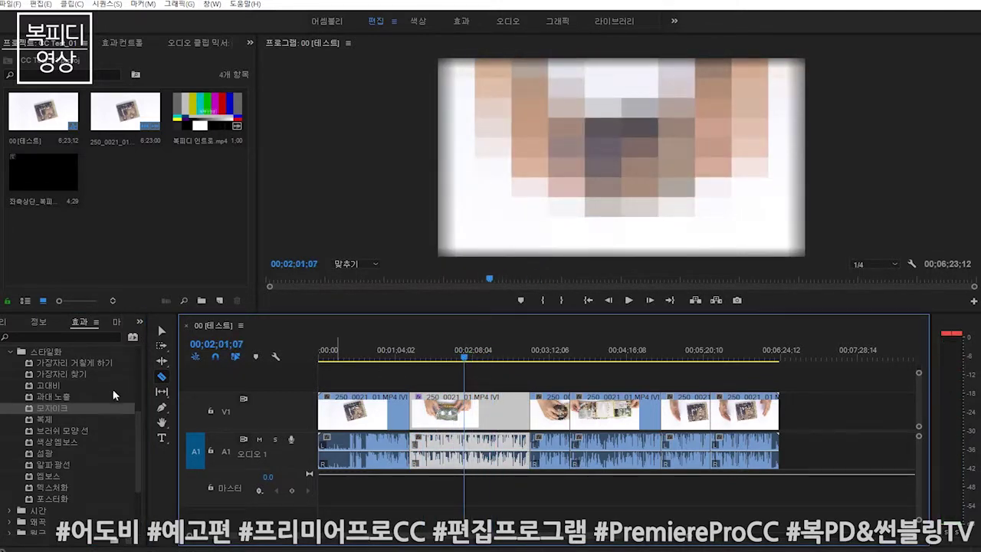
- Set the mosaic's horizontal blocks to 88 and vertical blocks to 92, and scrub the clip to 00;01;51;10
{"action": "left_click", "coordinate": [124, 43]}
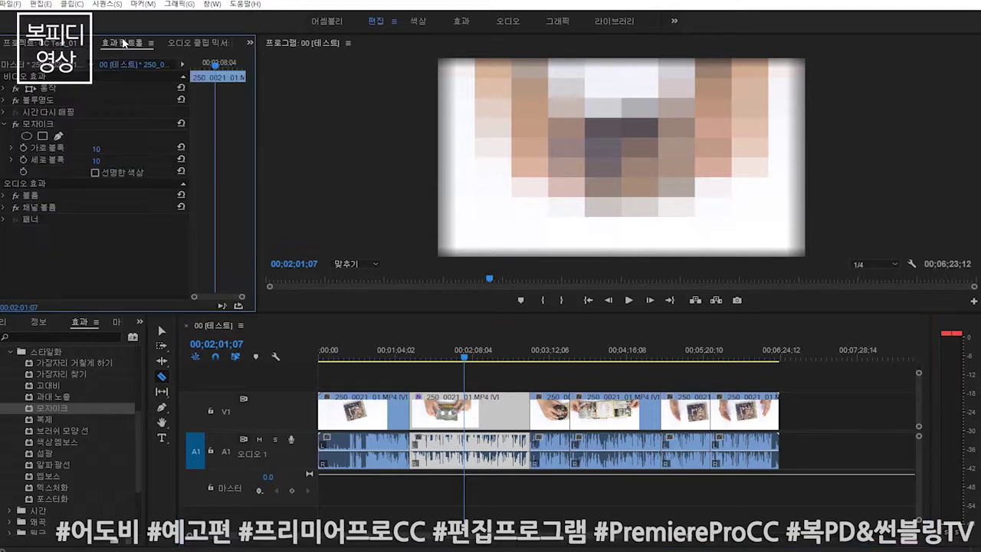
{"action": "mouse_move", "coordinate": [95, 150]}
{"action": "left_mouse_down"}
{"action": "mouse_move", "coordinate": [172, 161]}
{"action": "mouse_move", "coordinate": [73, 149]}
{"action": "mouse_move", "coordinate": [85, 161]}
{"action": "left_mouse_up"}
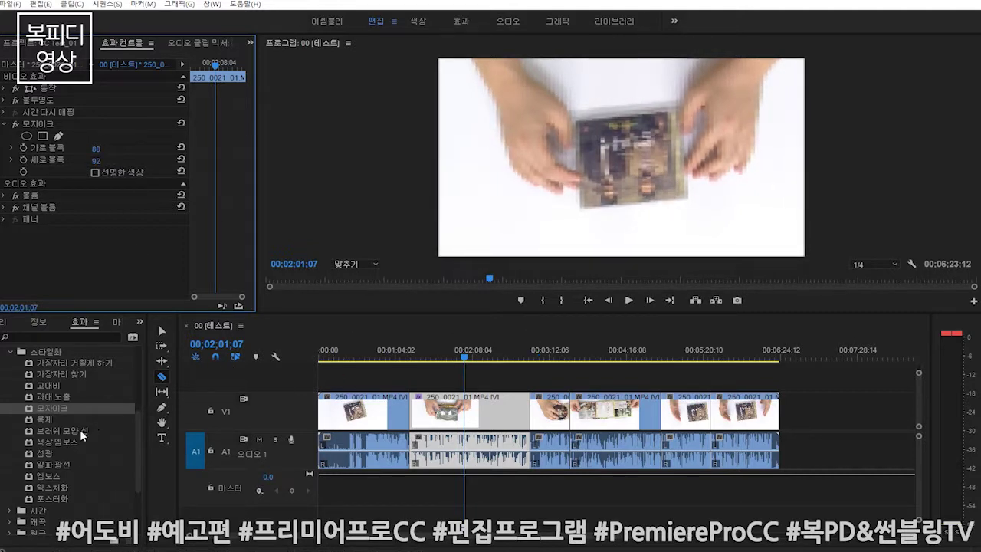
{"action": "left_click", "coordinate": [527, 354]}
{"action": "left_click_drag", "start_coordinate": [528, 354], "coordinate": [451, 372]}
{"action": "left_click", "coordinate": [12, 4]}
{"action": "mouse_move", "coordinate": [84, 345]}
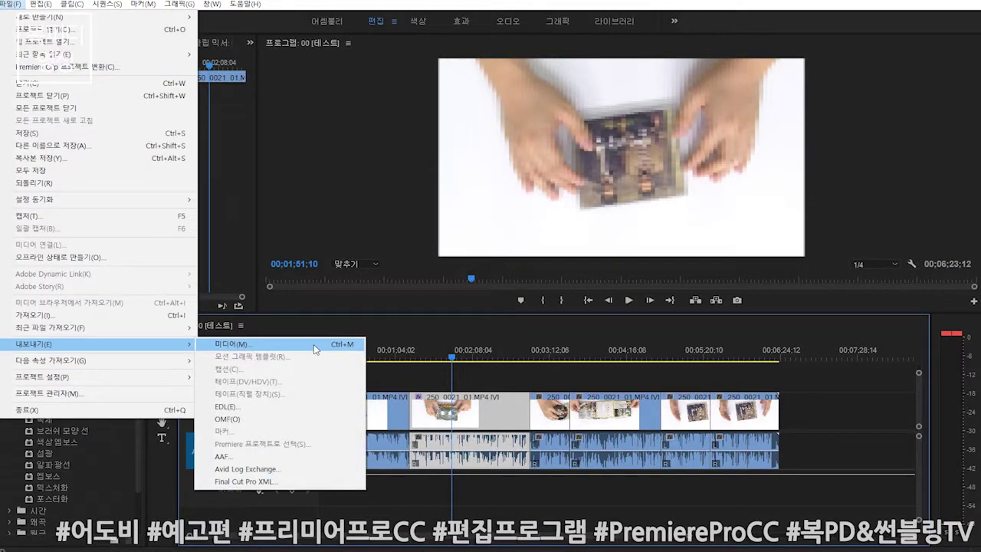
{"action": "left_click", "coordinate": [833, 488]}
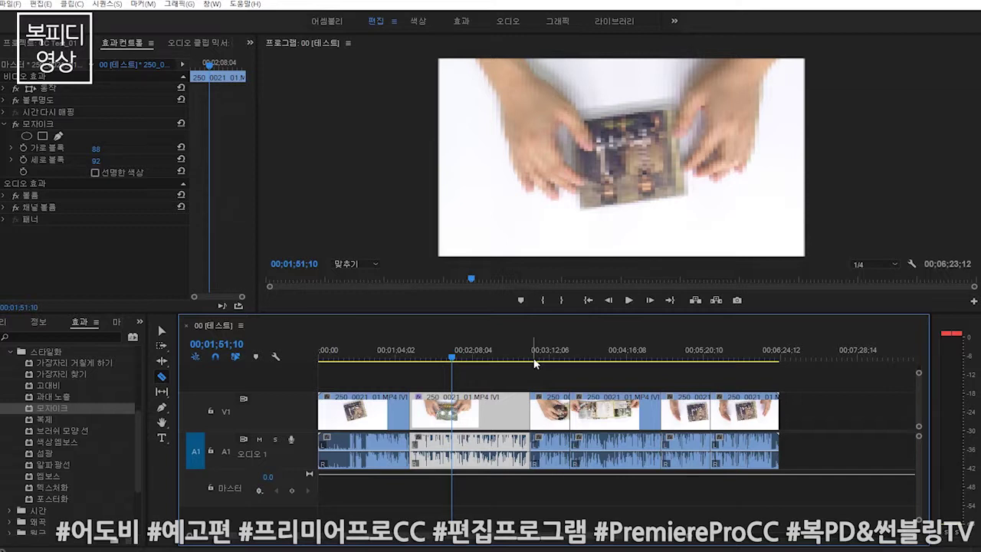
{"action": "left_click", "coordinate": [158, 324]}
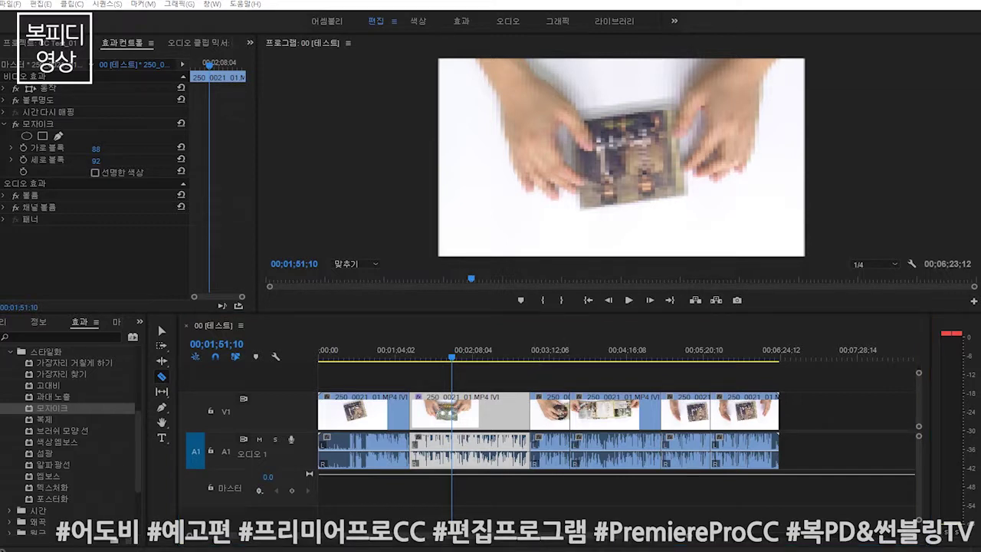